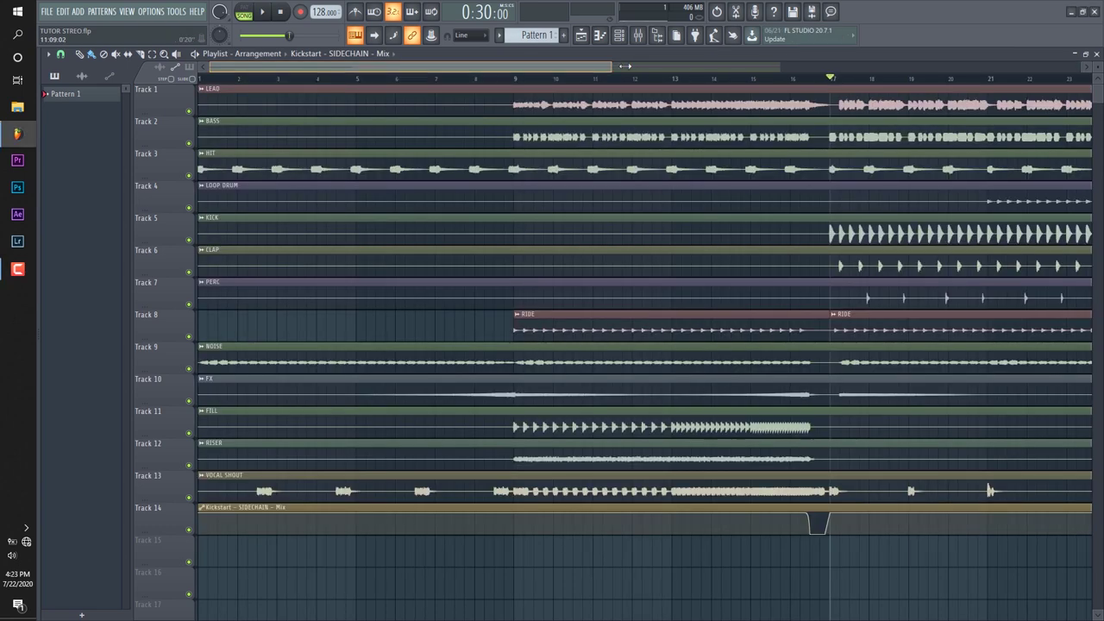
Step: Play the full arrangement from bar 17 to hear the current mix
scroll(792, 347, down, 2)
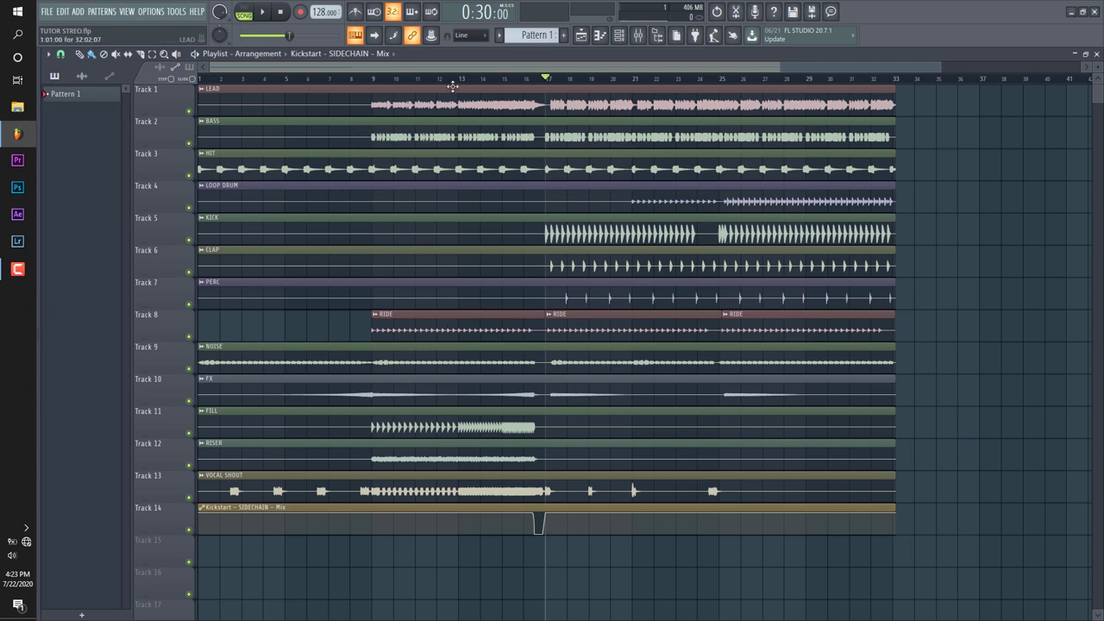
key(space)
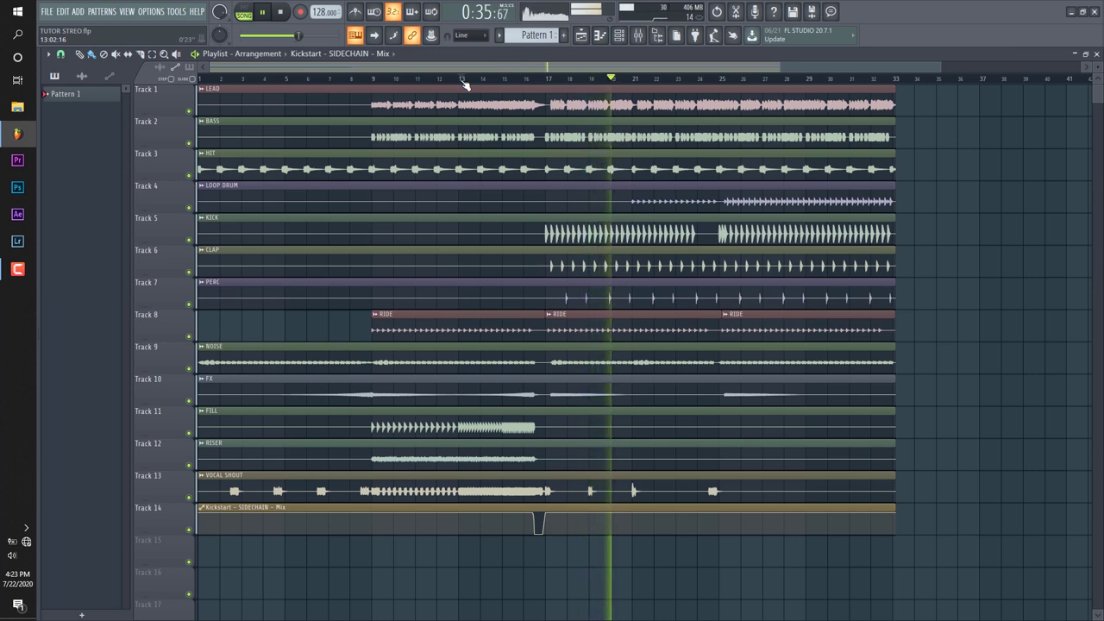
key(space)
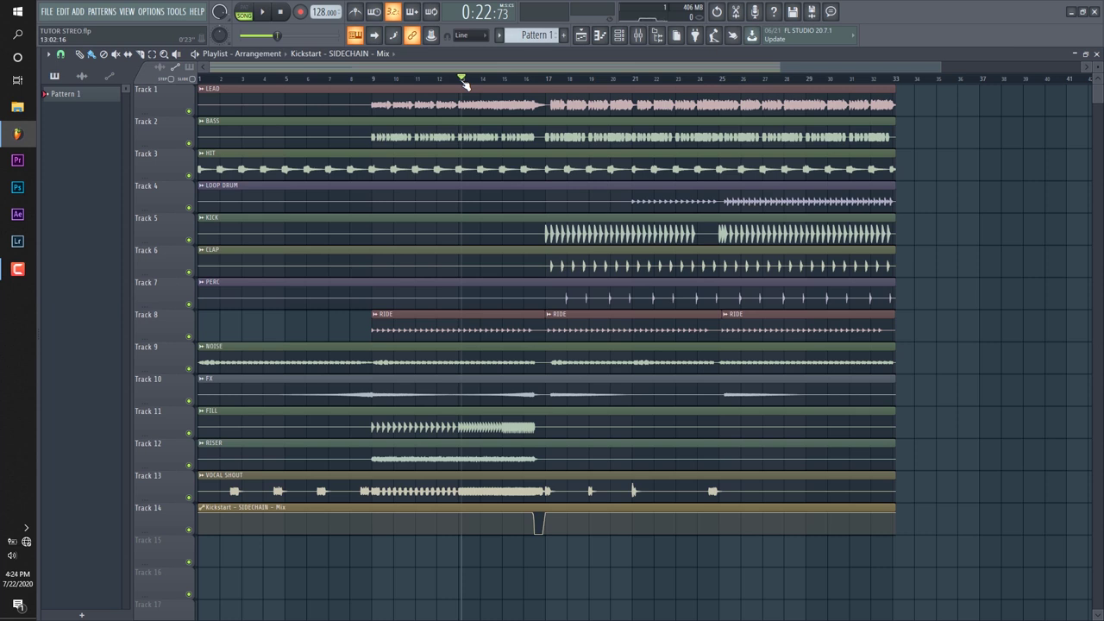
Step: Load StereoTool v3 into the first effect slot of the Master mixer channel
key(F9)
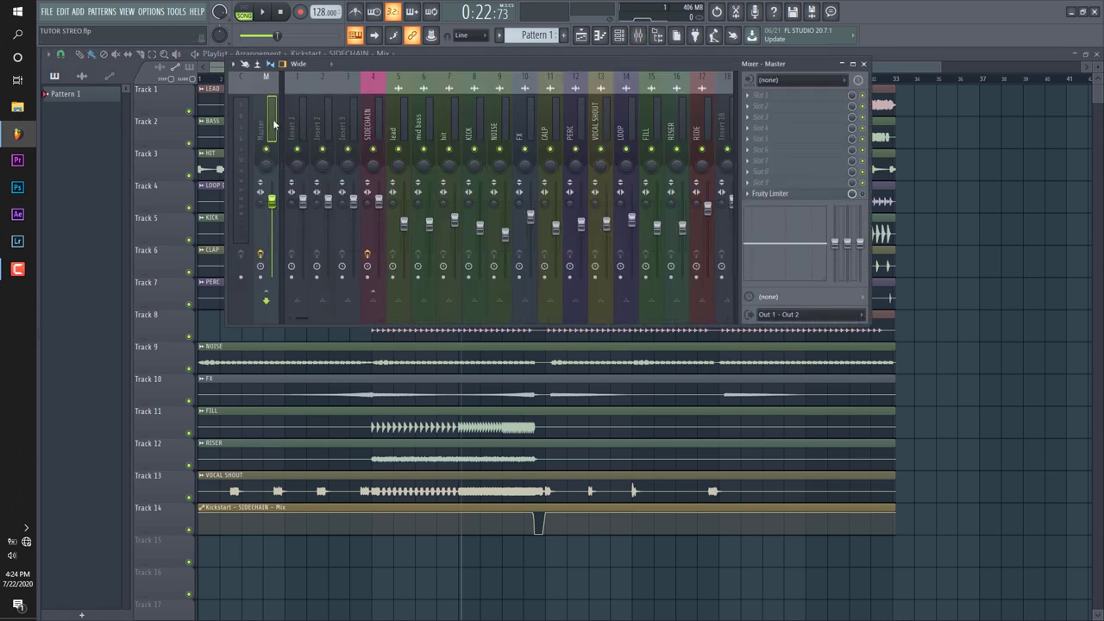
click(759, 95)
mouse_move(762, 107)
click(670, 261)
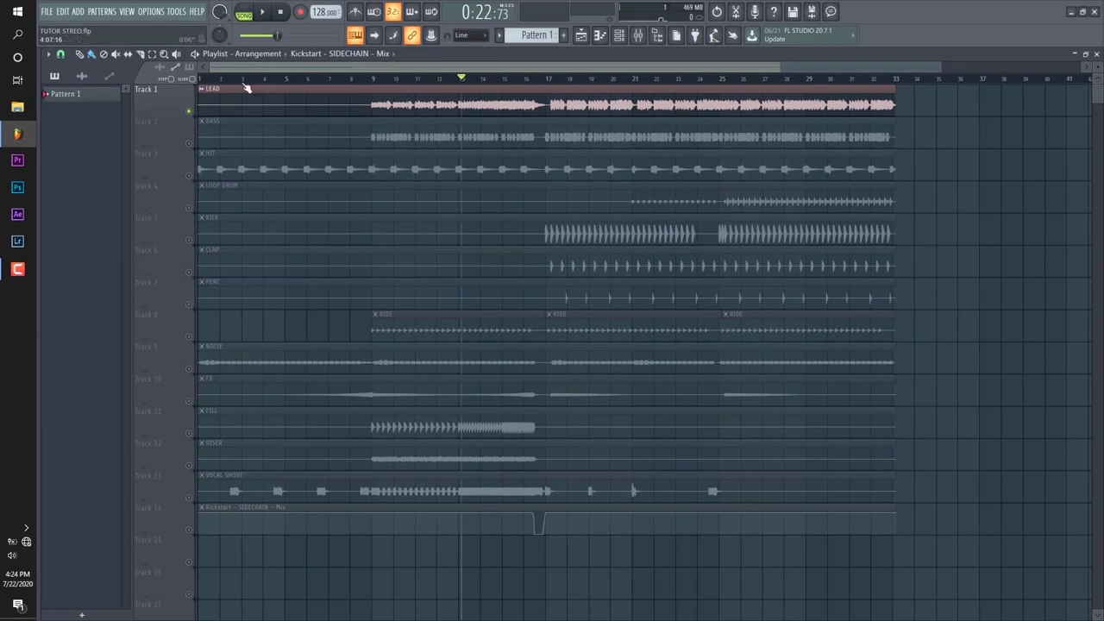
Step: Play the soloed LEAD track around bar 17 and examine its stereo image in StereoTool on the Master
drag(210, 67, 407, 69)
click(349, 79)
key(space)
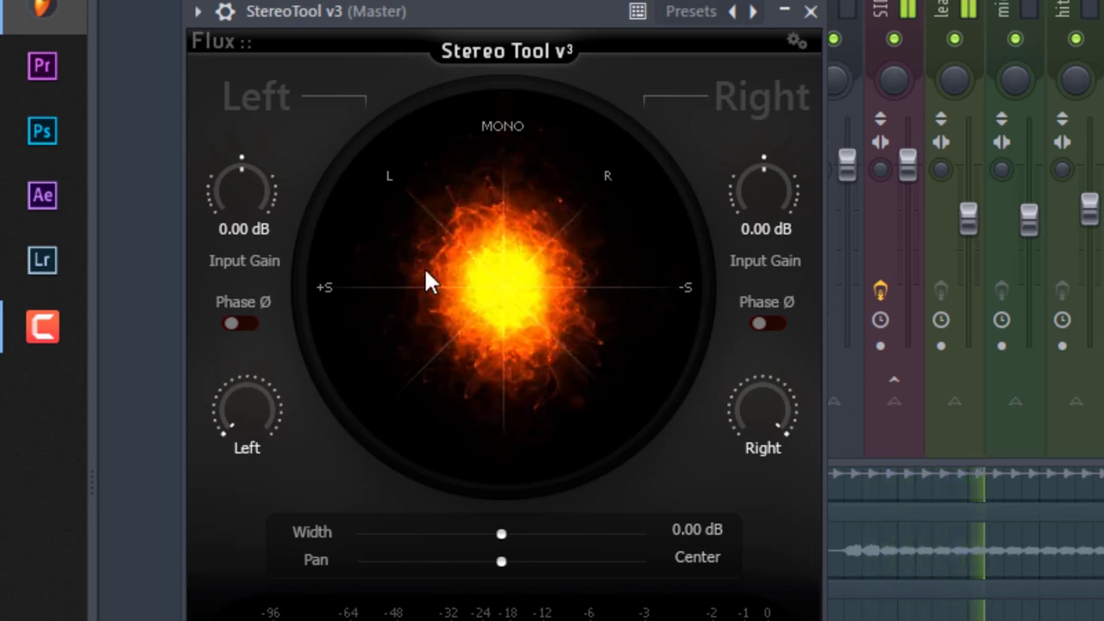
key(space)
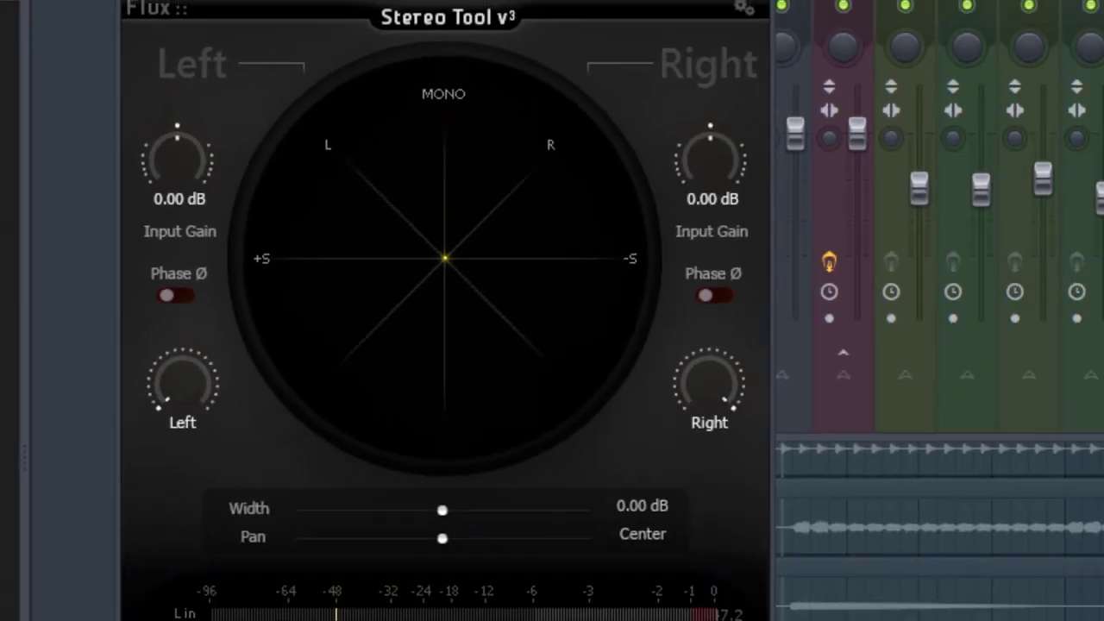
key(space)
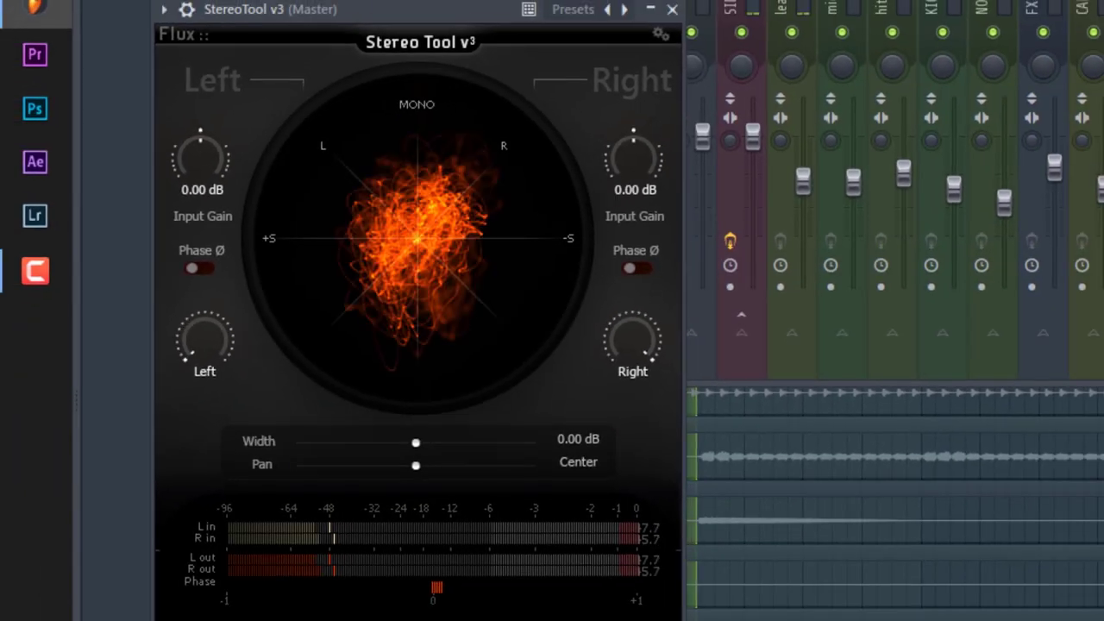
Step: Try the lead mixer channel's stereo separation at both extremes and return it to centre
click(785, 141)
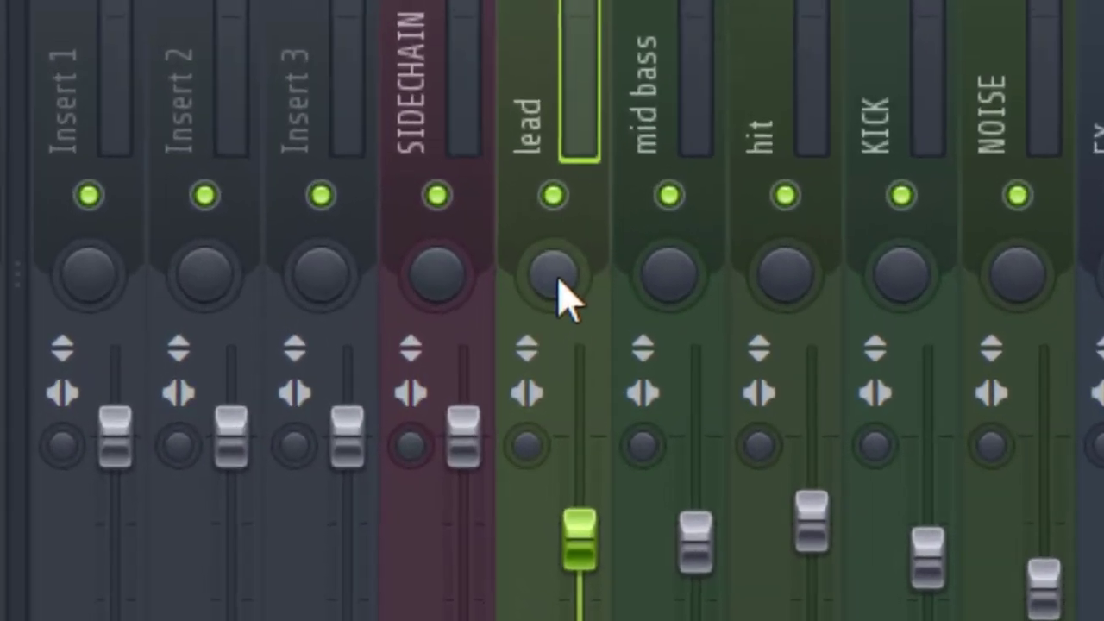
drag(508, 320, 507, 362)
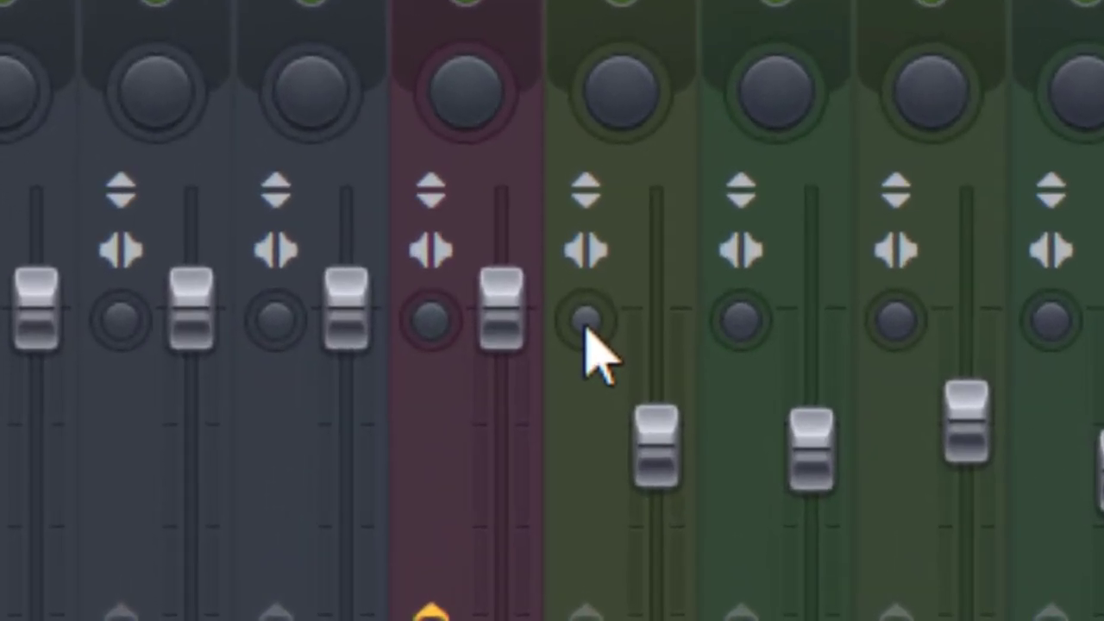
drag(614, 311, 614, 345)
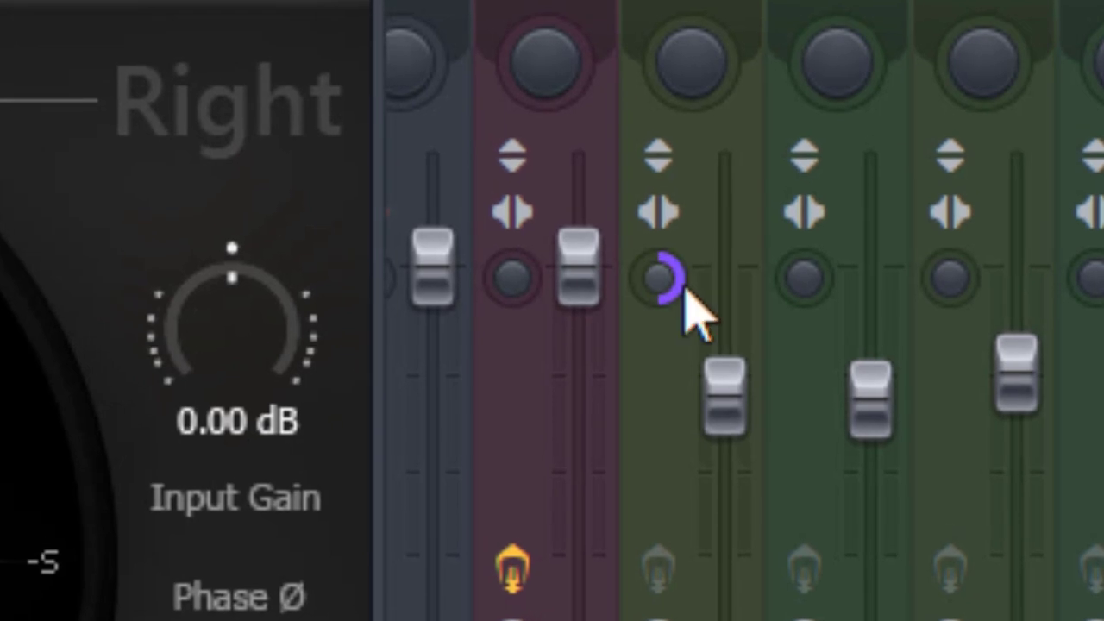
click(685, 308)
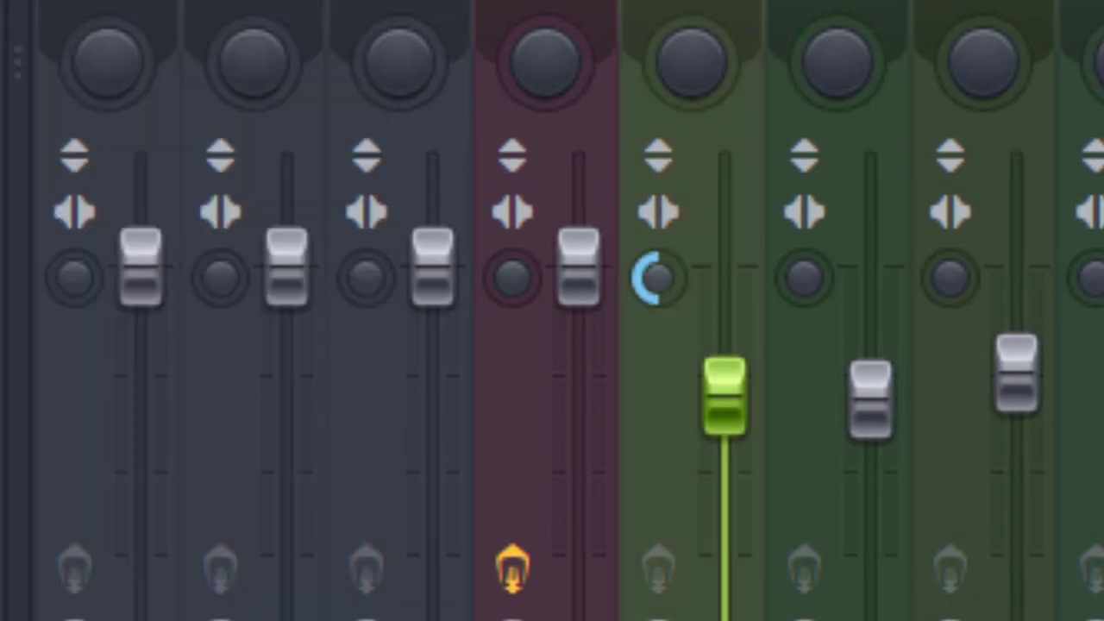
drag(658, 279, 658, 215)
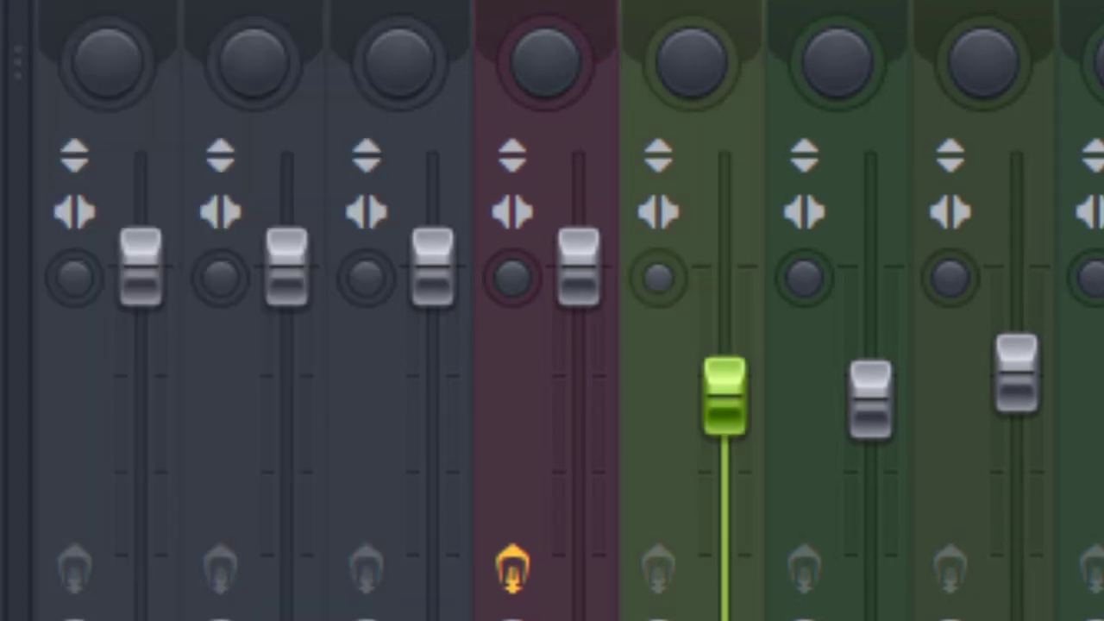
Step: Set the lead channel's stereo separation about halfway toward merged and play it to check the stereo image
drag(659, 278, 659, 255)
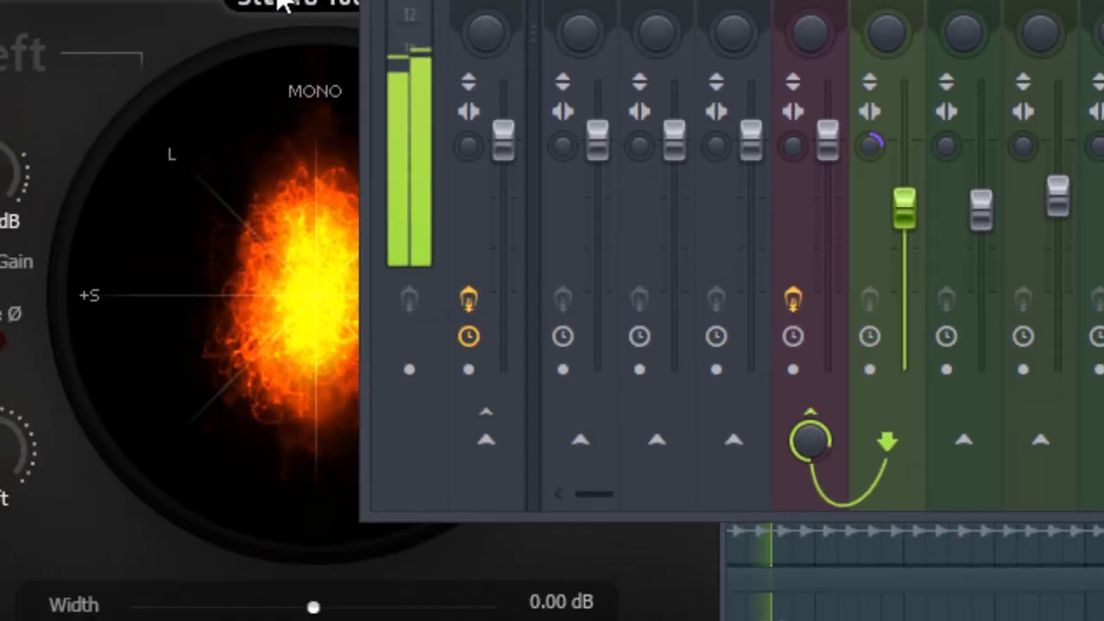
click(278, 4)
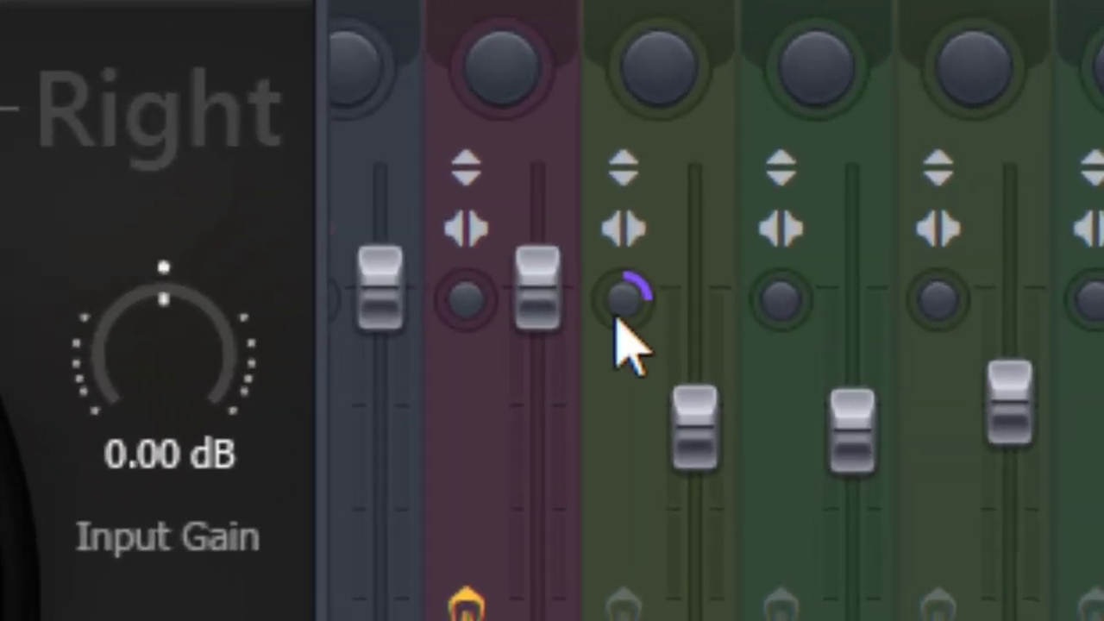
click(927, 186)
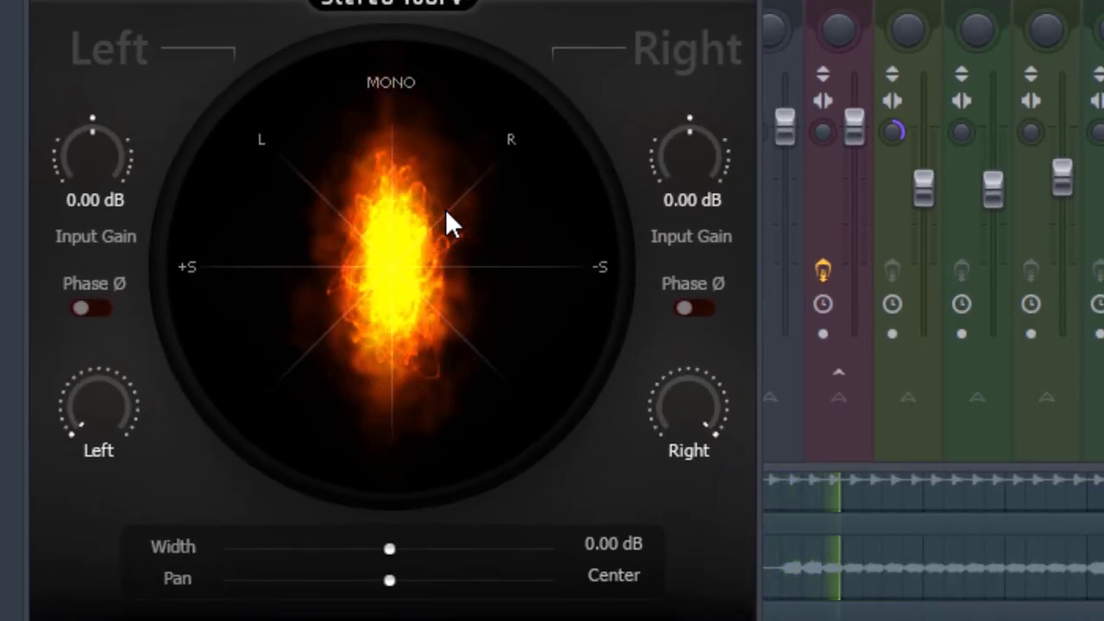
key(space)
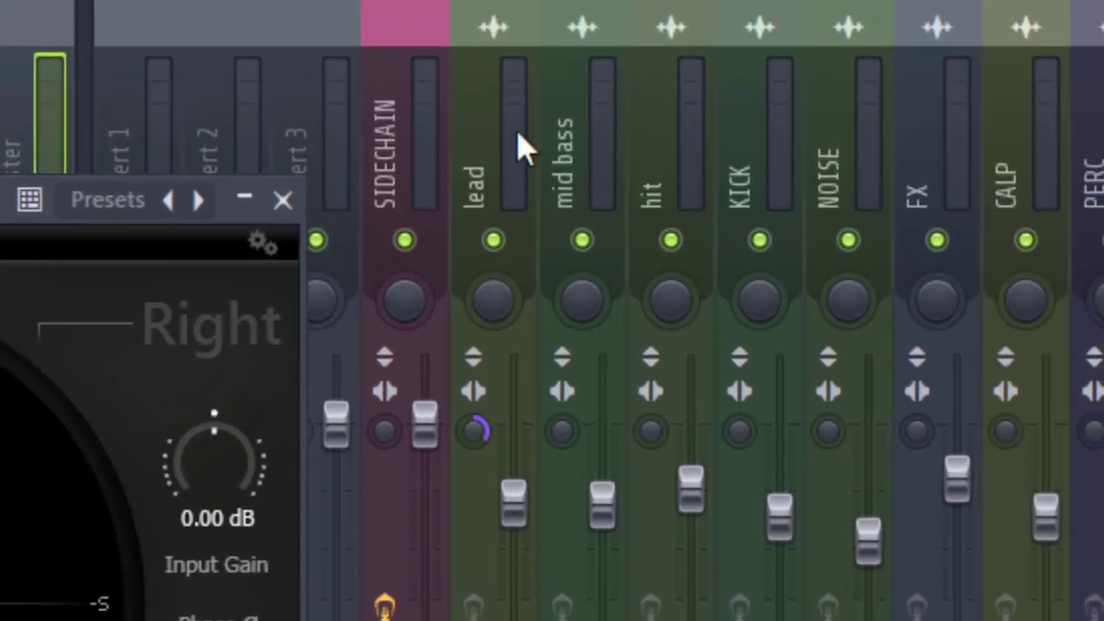
Step: Audition the lead channel's stereo separation during playback, raise its volume fader slightly, and close the mixer
click(551, 125)
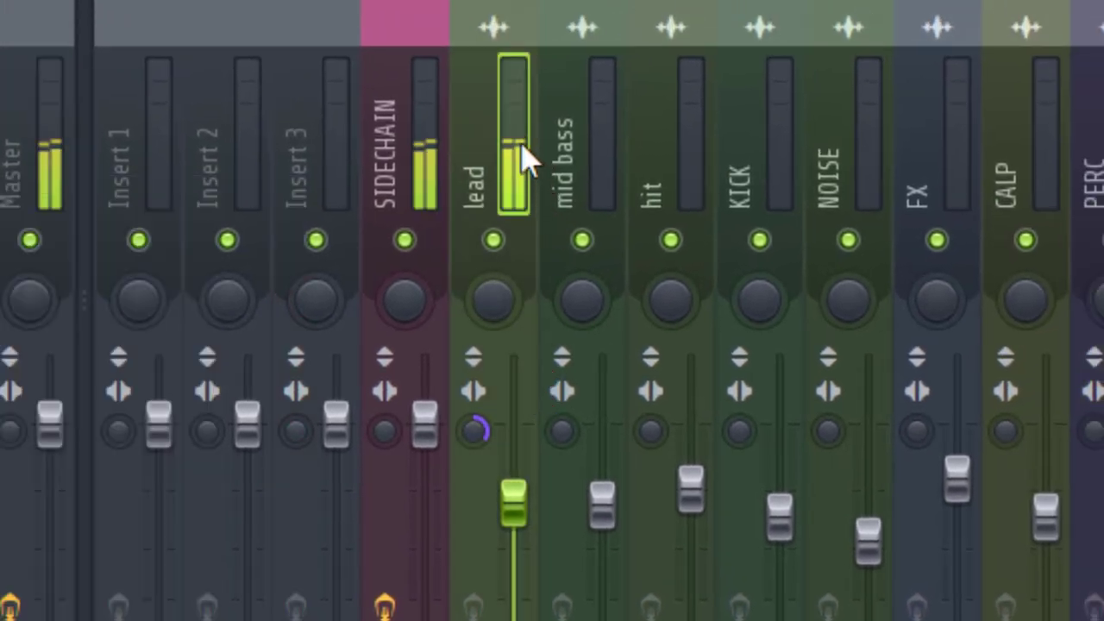
right_click(480, 426)
click(500, 447)
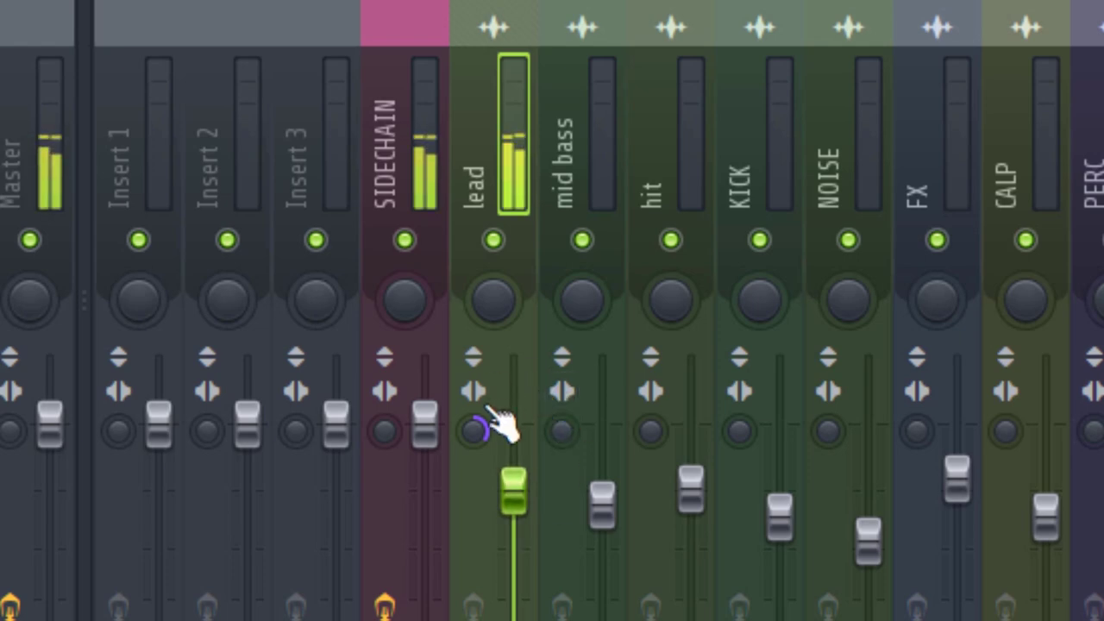
key(space)
key(F9)
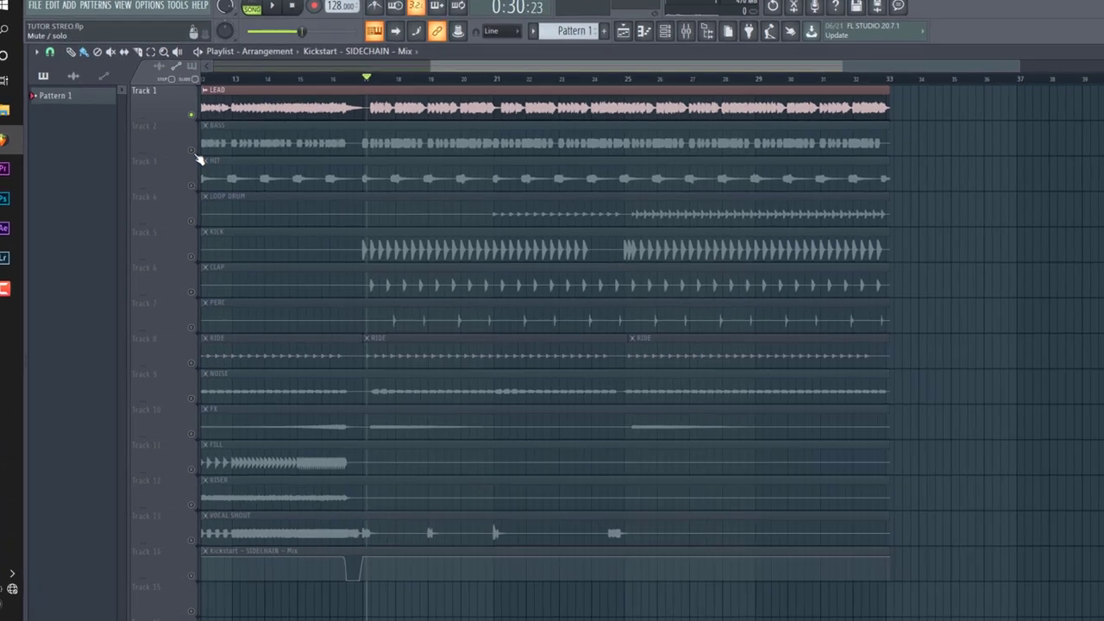
Step: Solo the BASS track and play it from bar 17, examining its stereo image in StereoTool
click(374, 138)
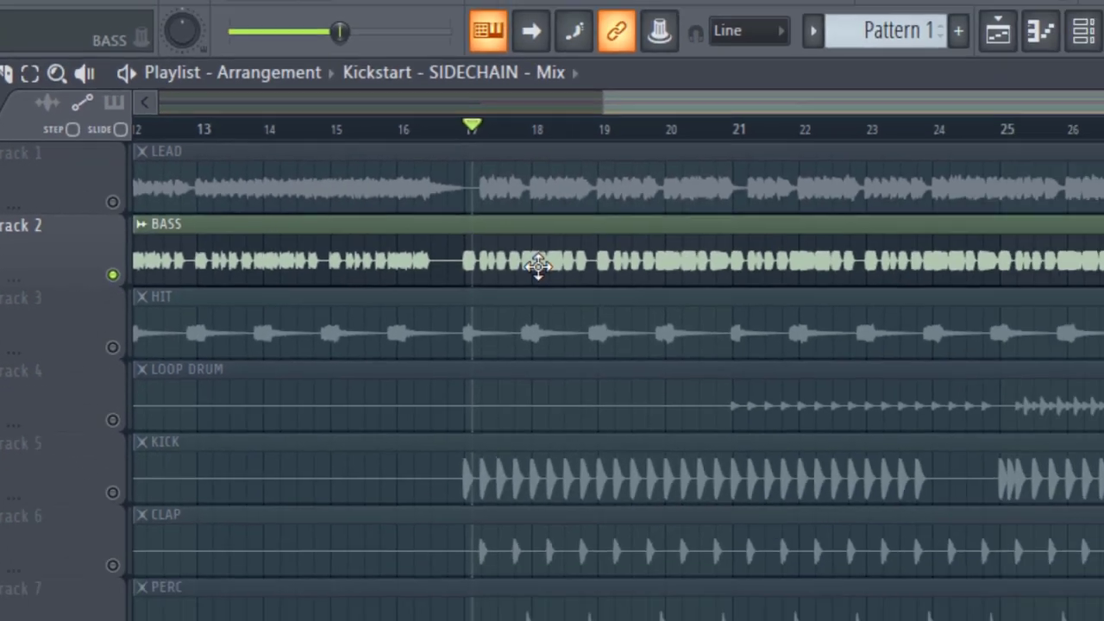
key(space)
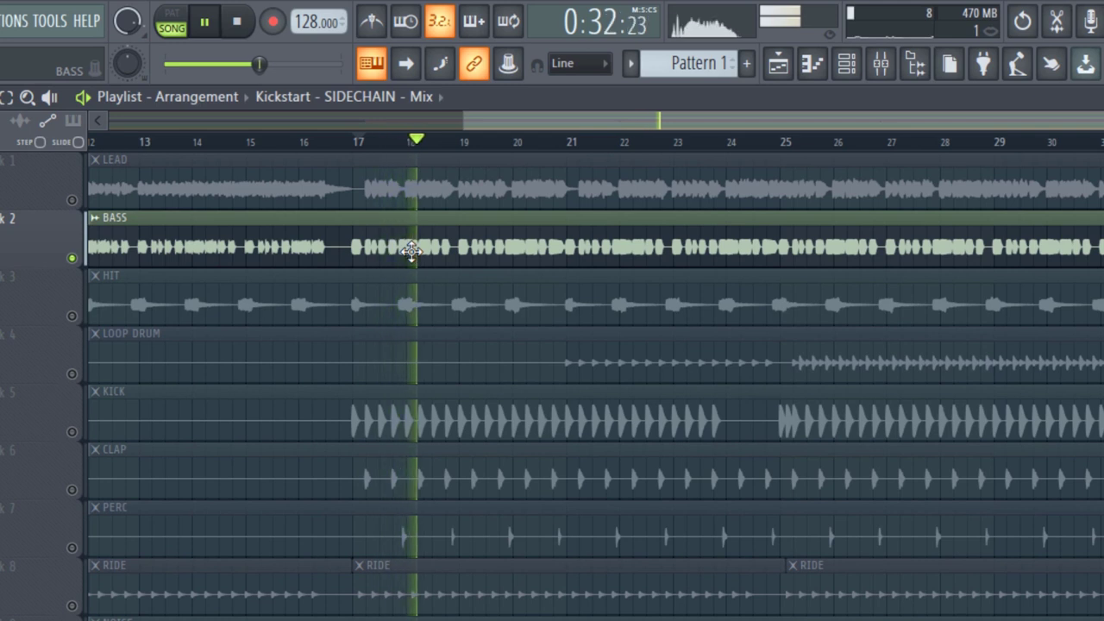
key(space)
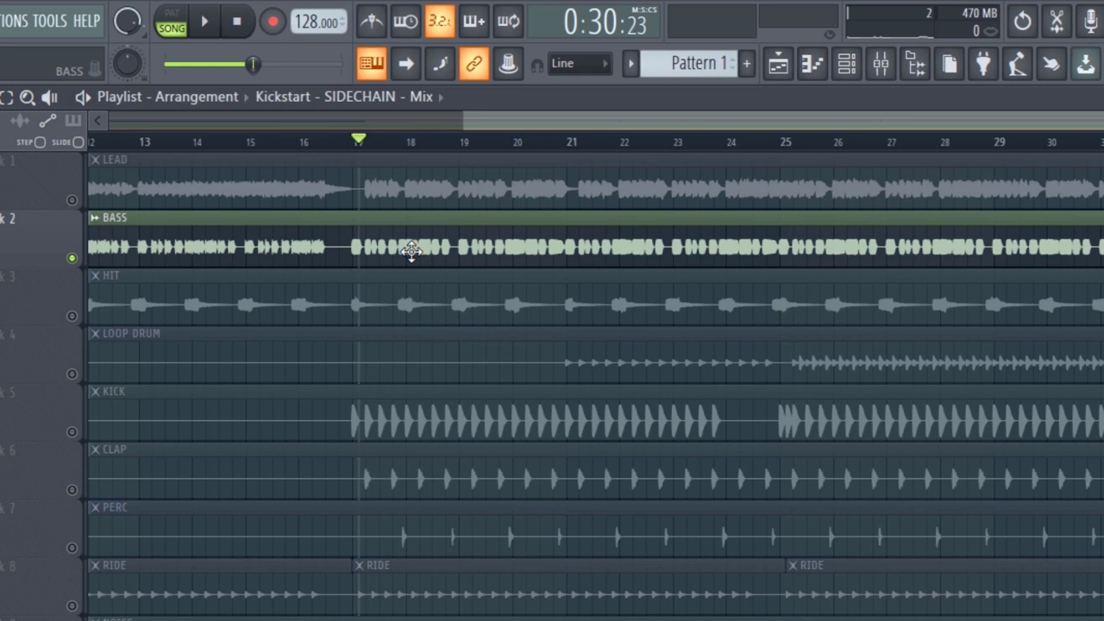
key(space)
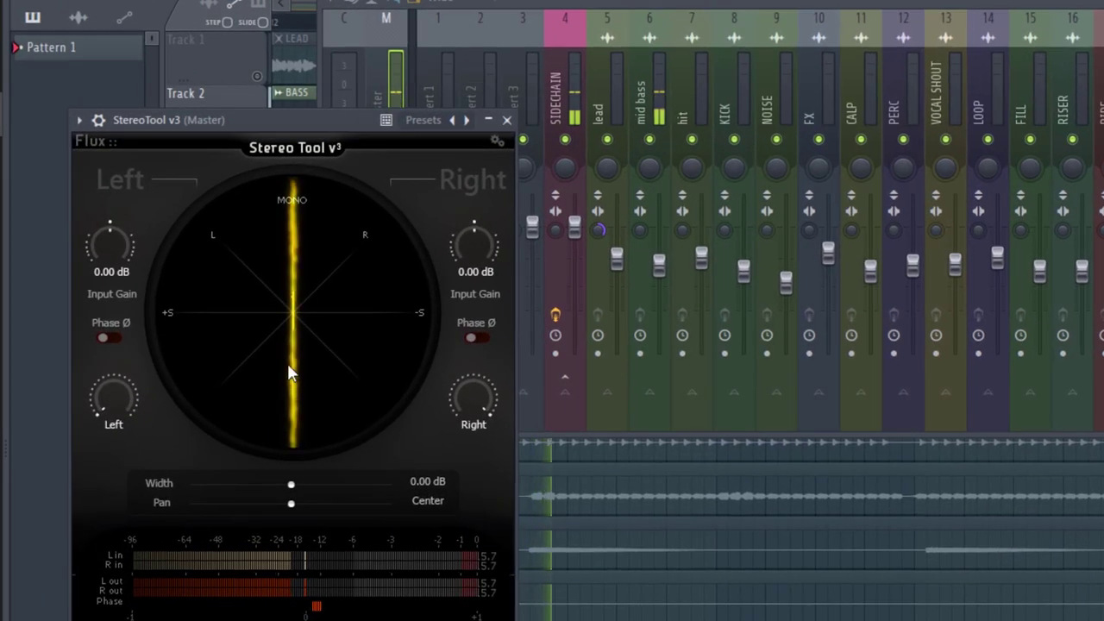
click(640, 100)
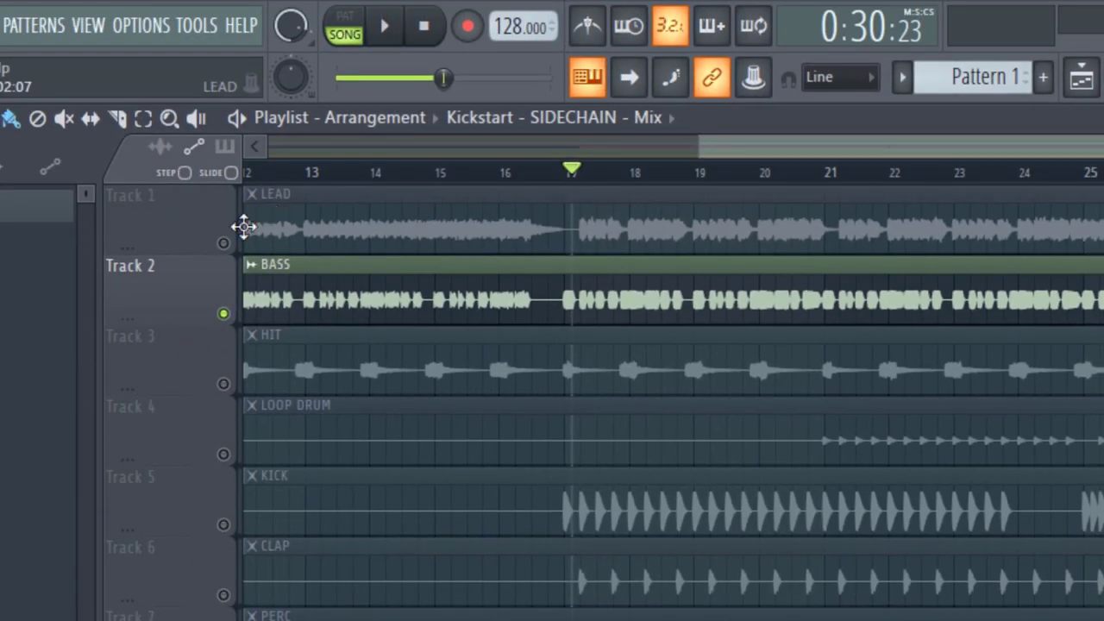
Step: Unmute the LEAD track alongside BASS and play both from bar 17 to hear them together
click(224, 242)
key(space)
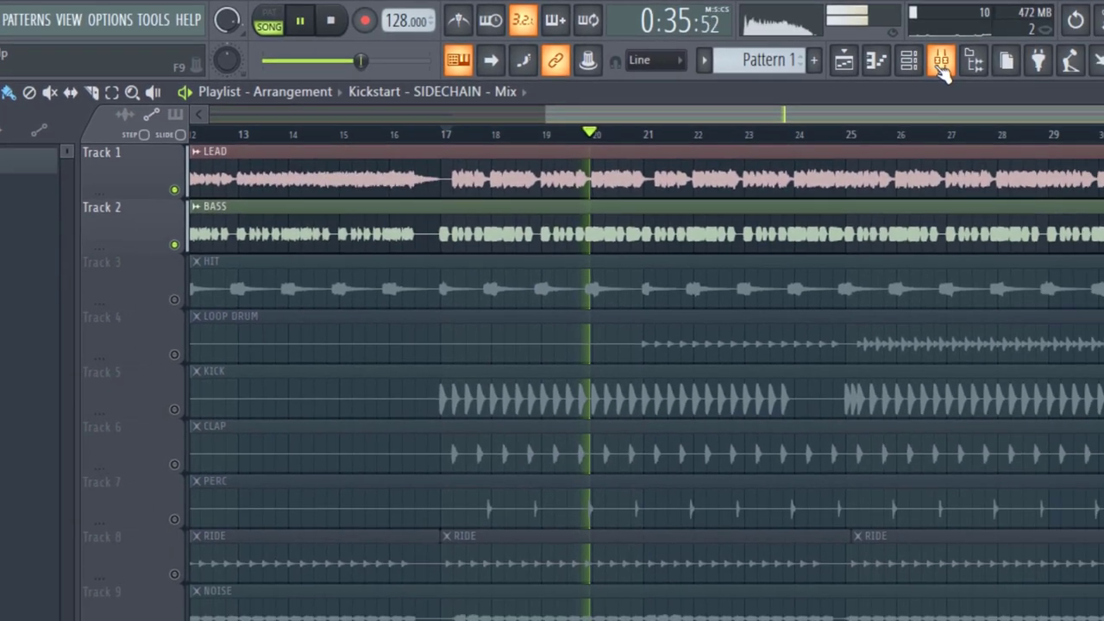
key(space)
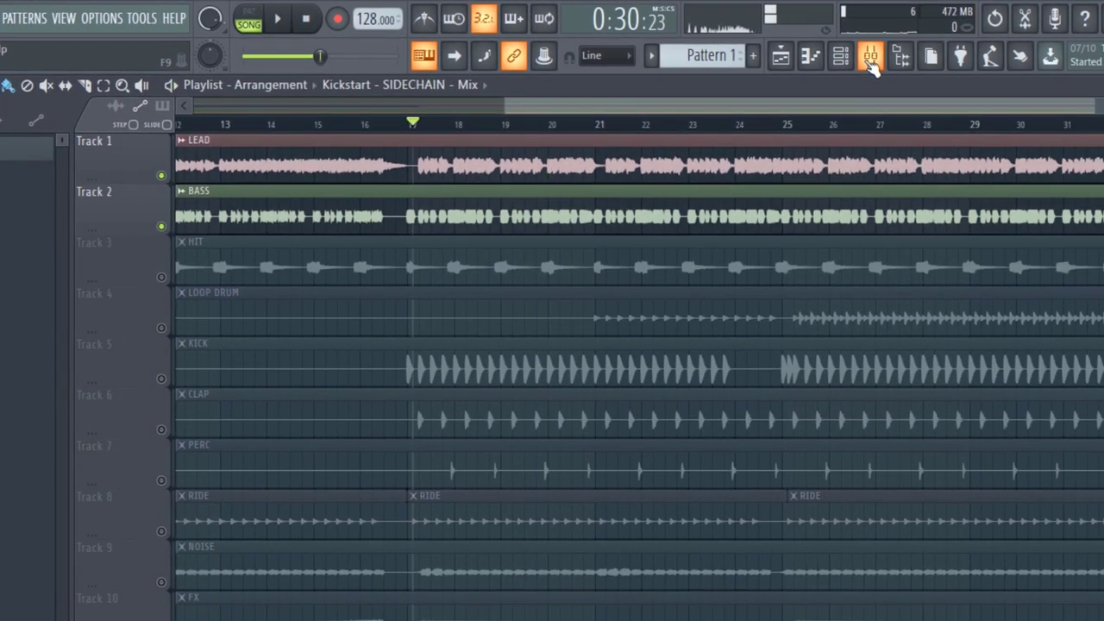
Step: Solo the HIT track and play it from bar 17 to listen to its stereo width
right_click(162, 277)
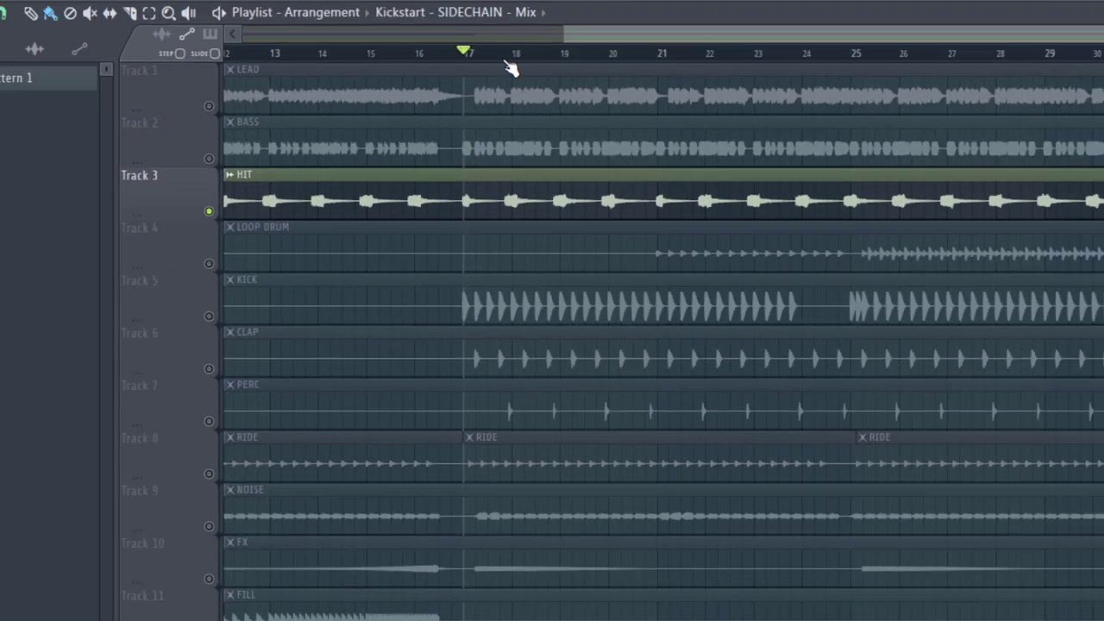
key(space)
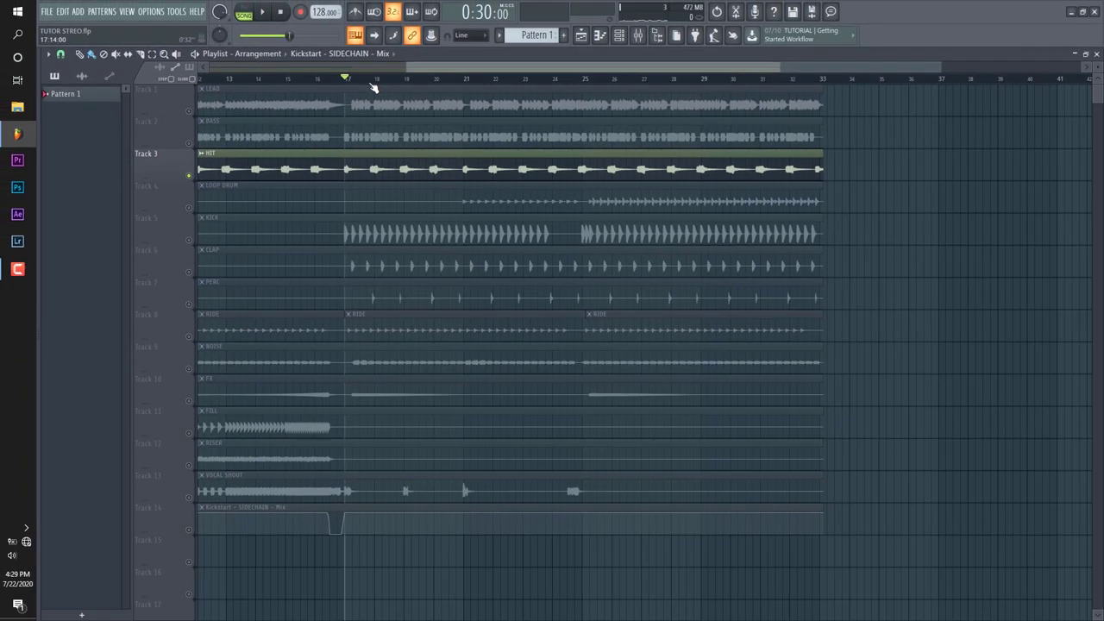
key(space)
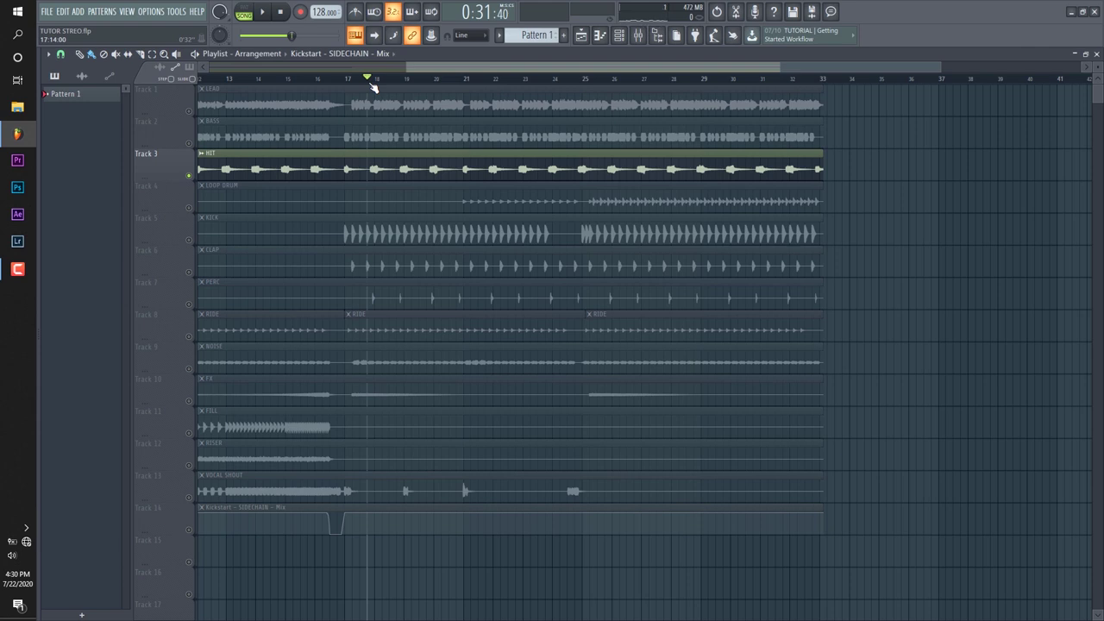
key(space)
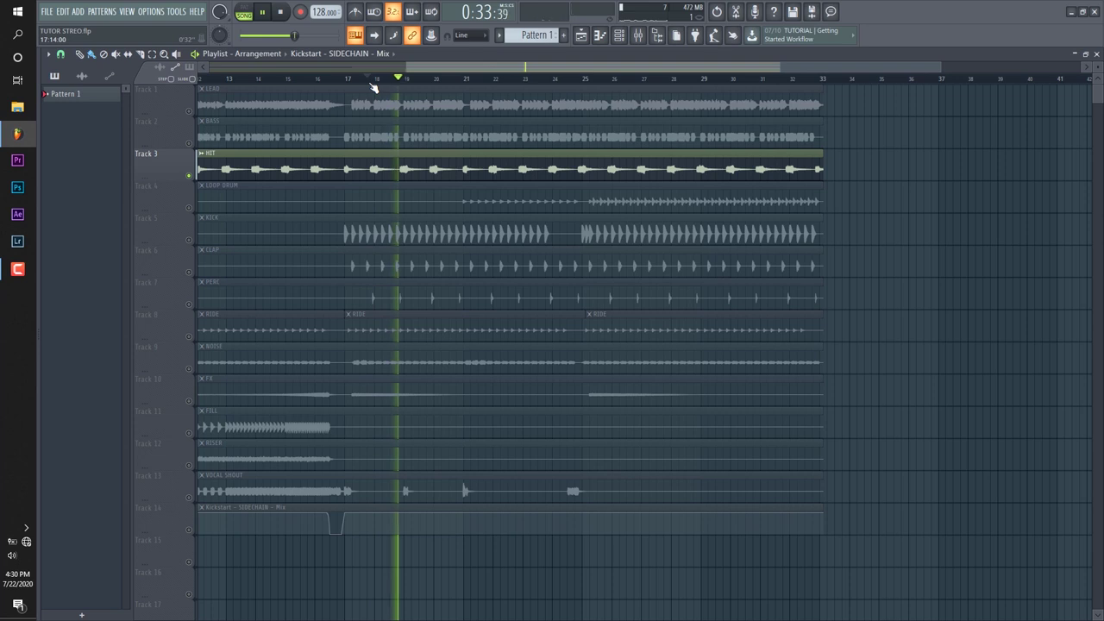
key(space)
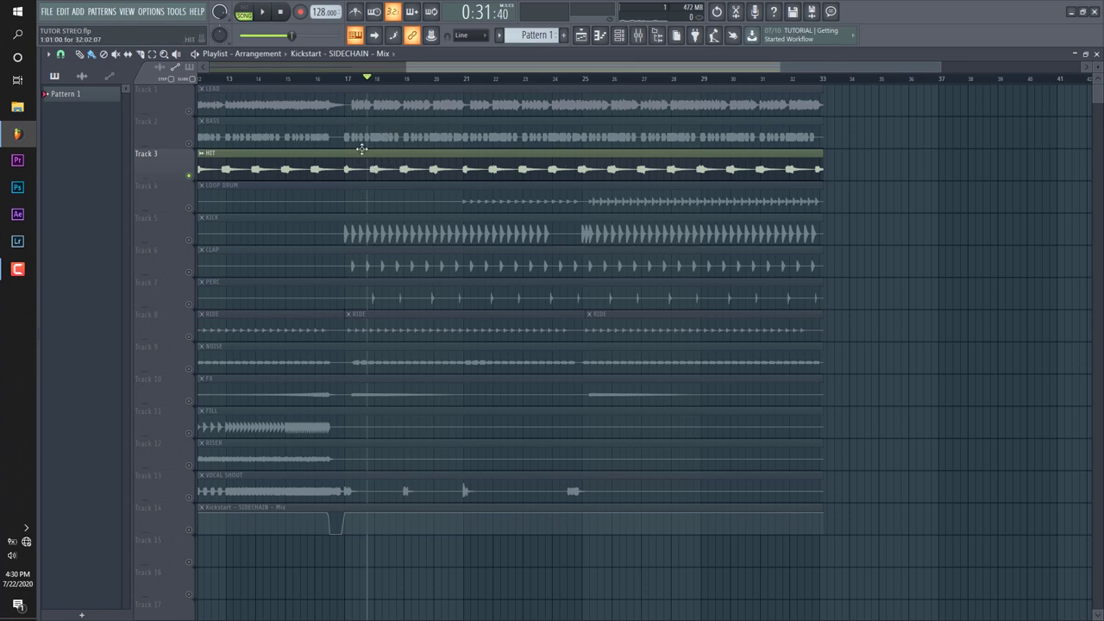
Step: Unmute the LEAD track alongside HIT and play the two together
click(189, 111)
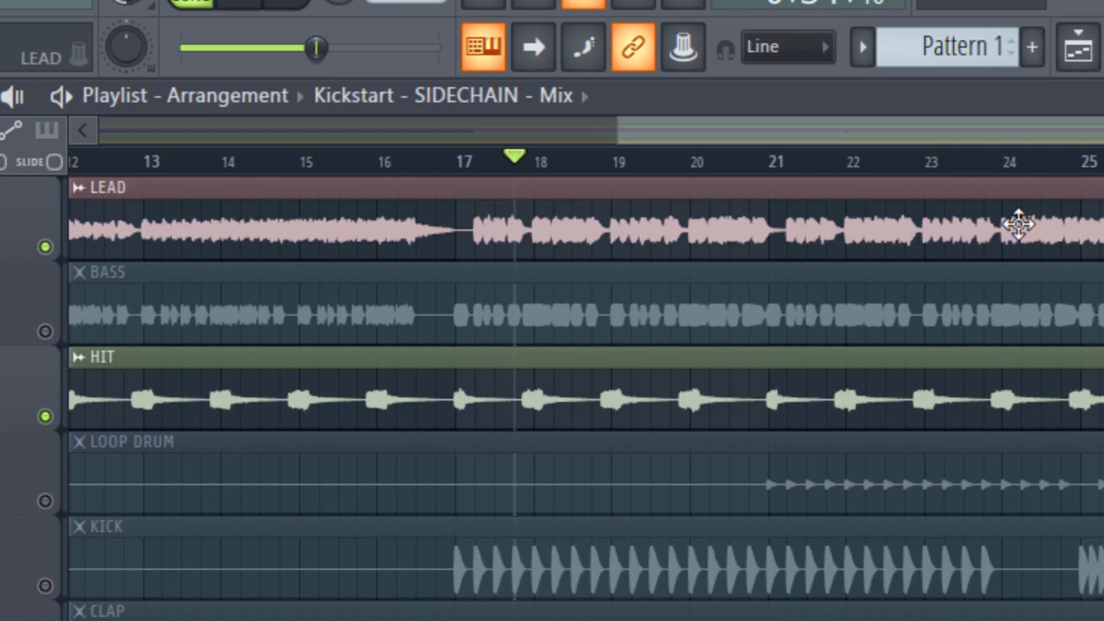
key(space)
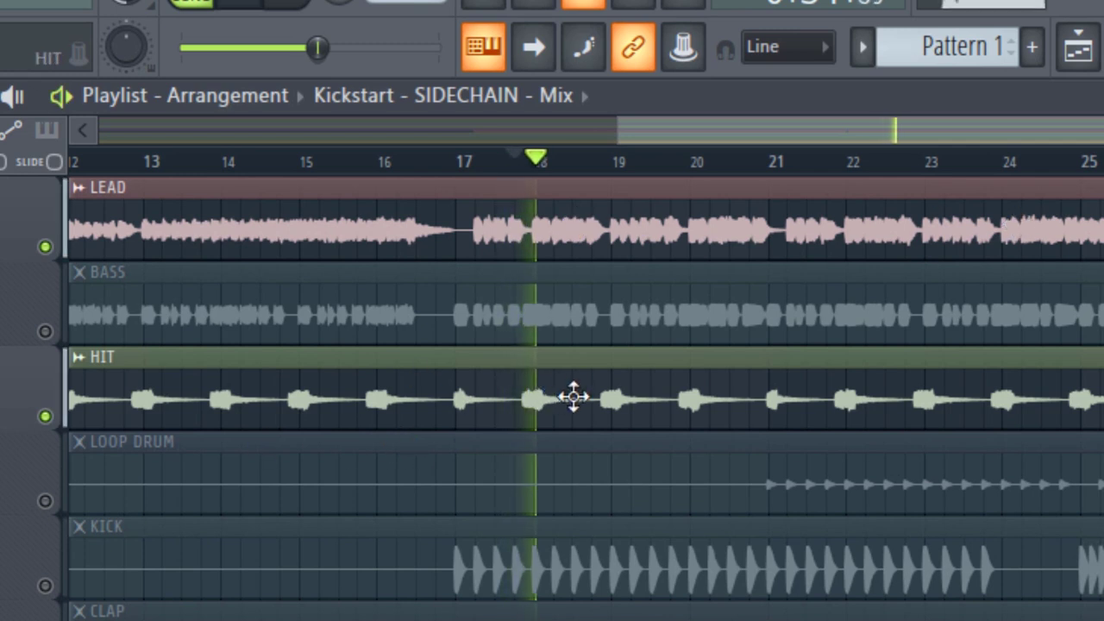
key(space)
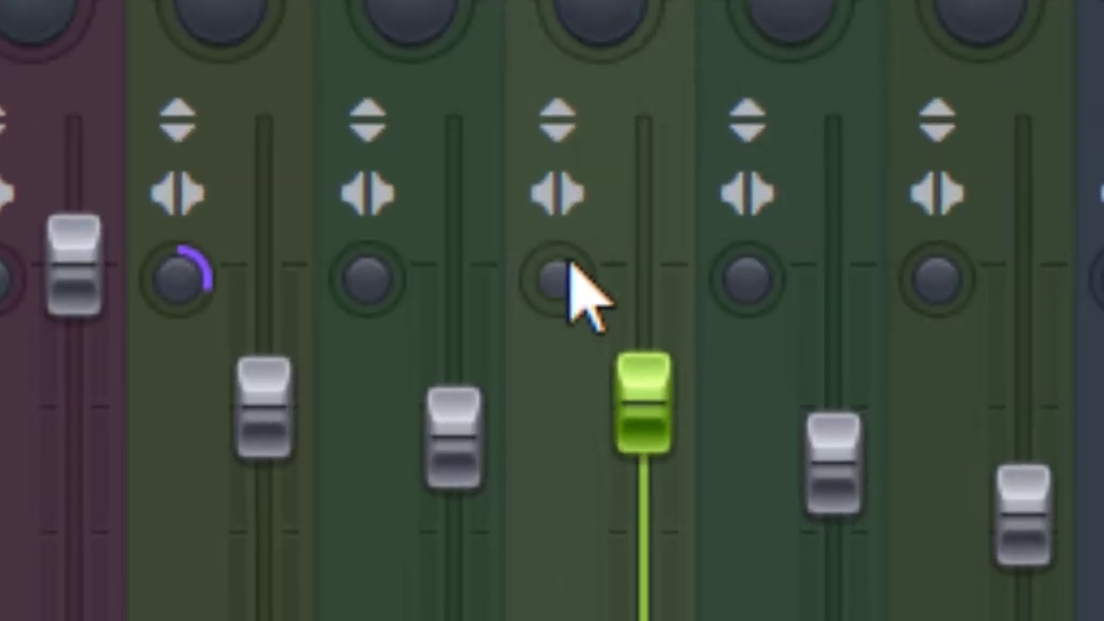
Step: Try adjusting the stereo separation of the hit track in the mixer
drag(604, 312, 603, 327)
right_click(614, 332)
click(725, 357)
Step: Load Dimension Expander into the first effect slot of the hit mixer track
click(747, 97)
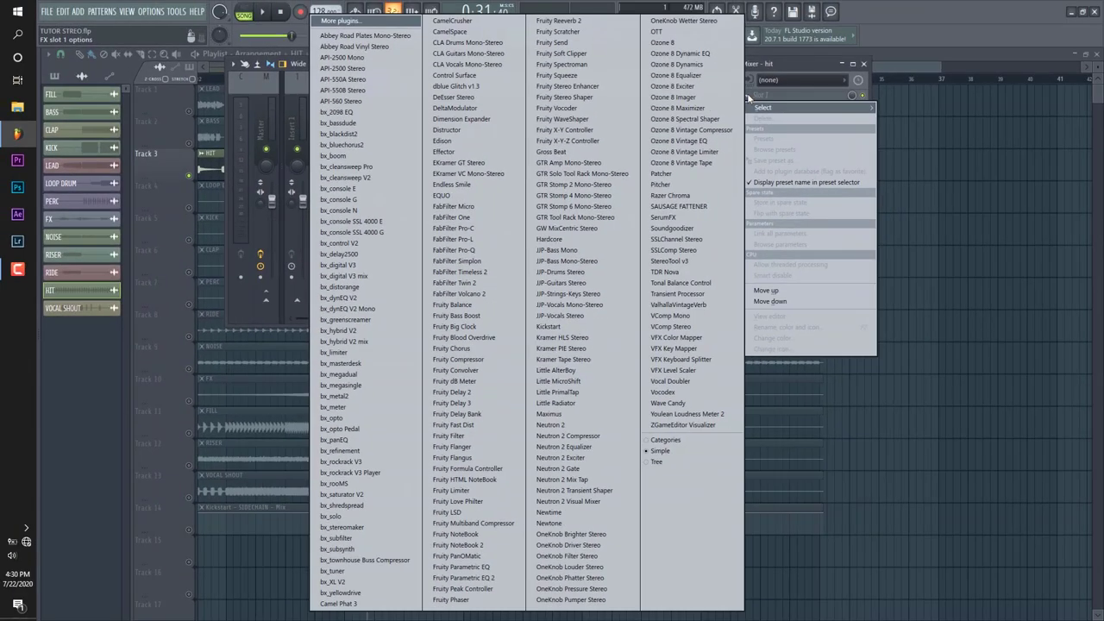
click(461, 118)
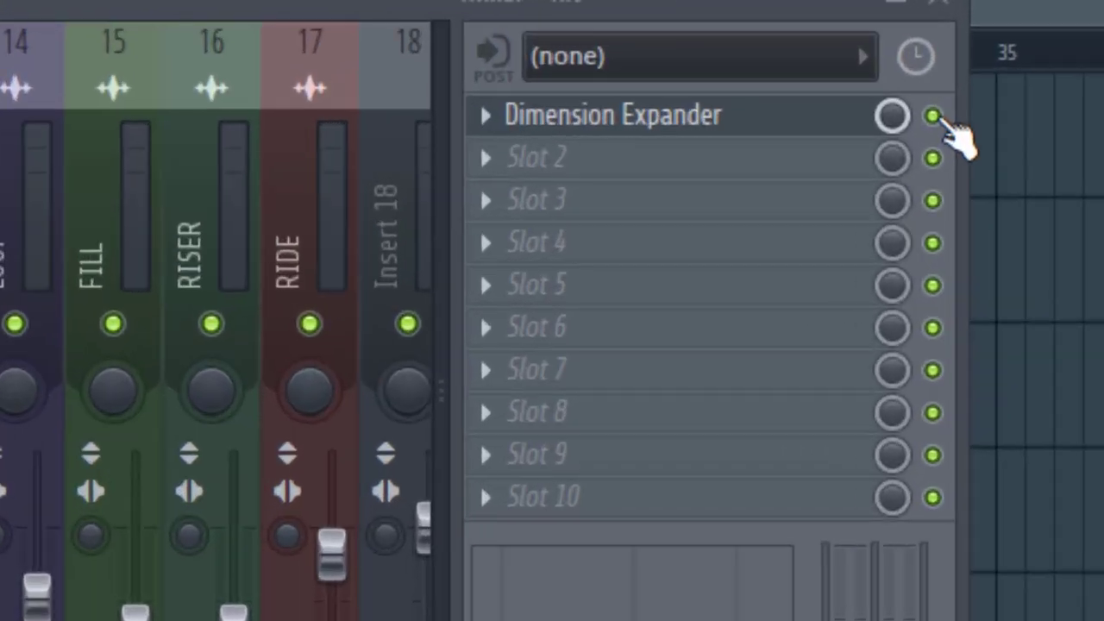
click(1038, 43)
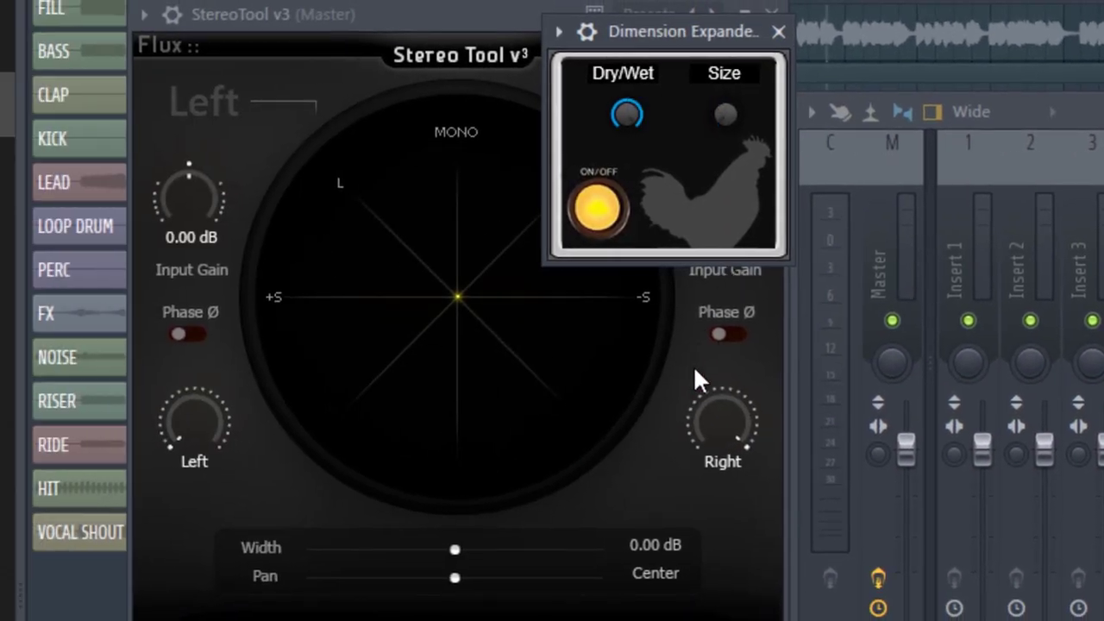
Step: Play the HIT track through Dimension Expander while adjusting Dry/Wet, checking its stereo image in StereoTool
key(space)
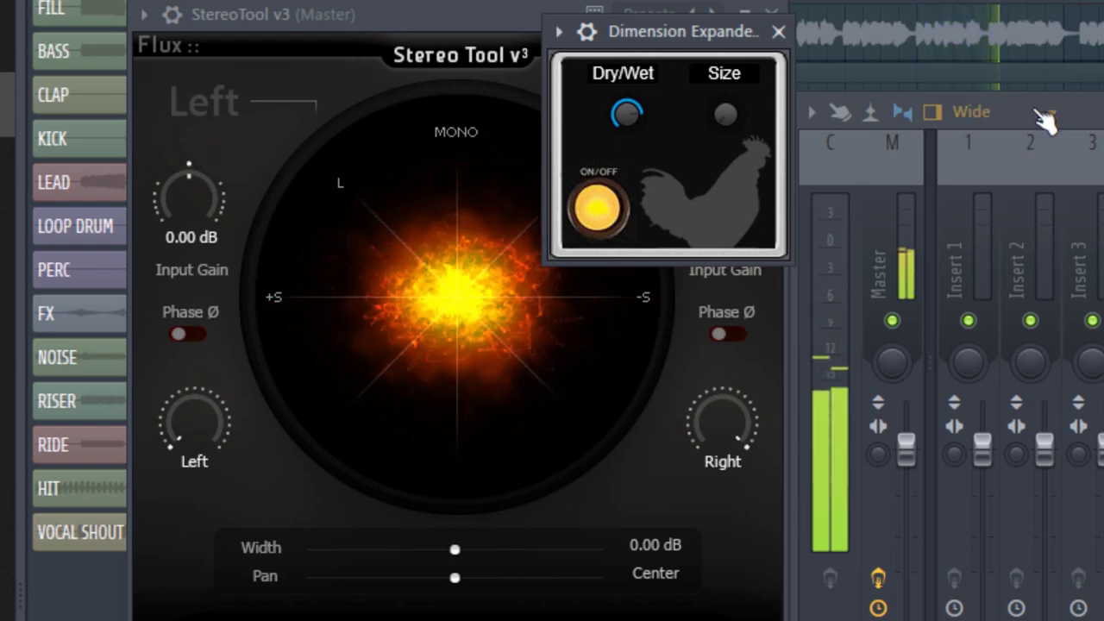
key(space)
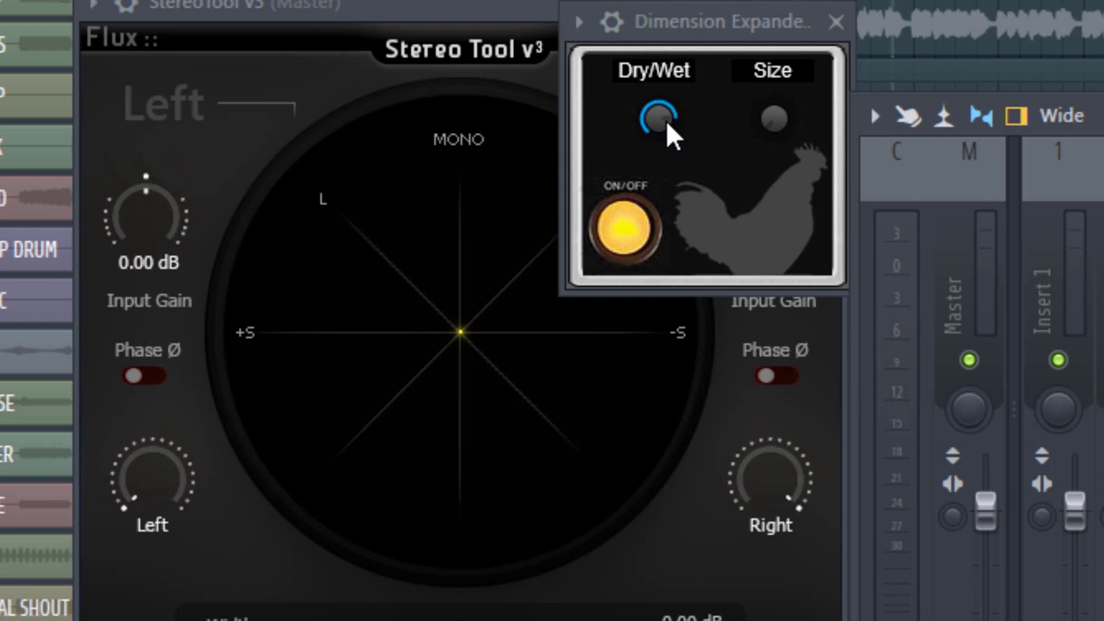
key(space)
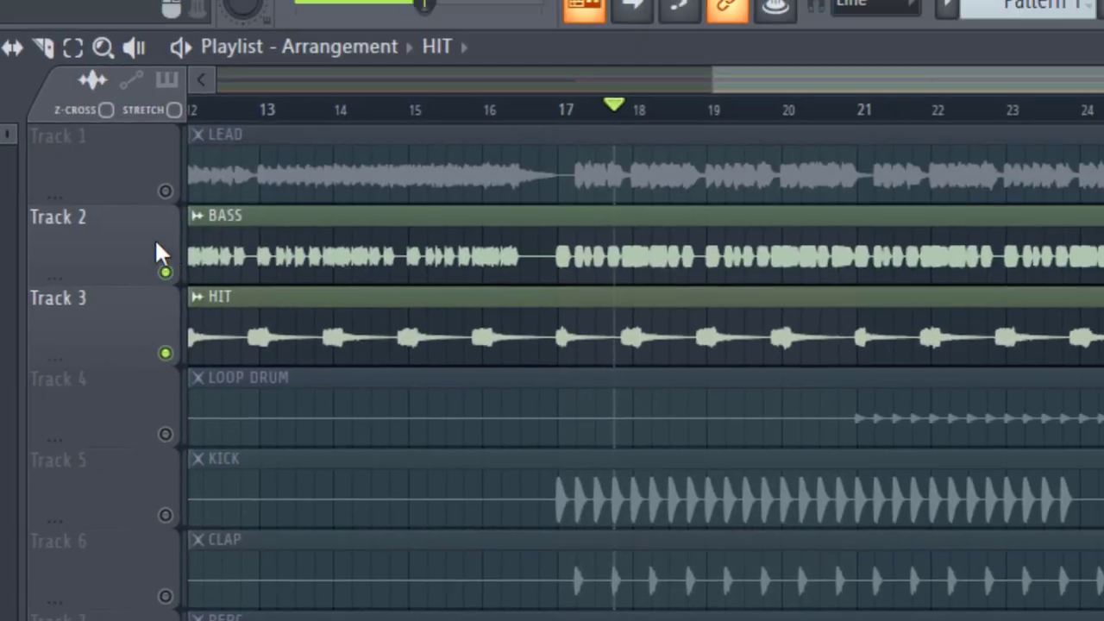
Step: Unmute the LEAD track alongside BASS and HIT and play the three together
click(165, 190)
key(space)
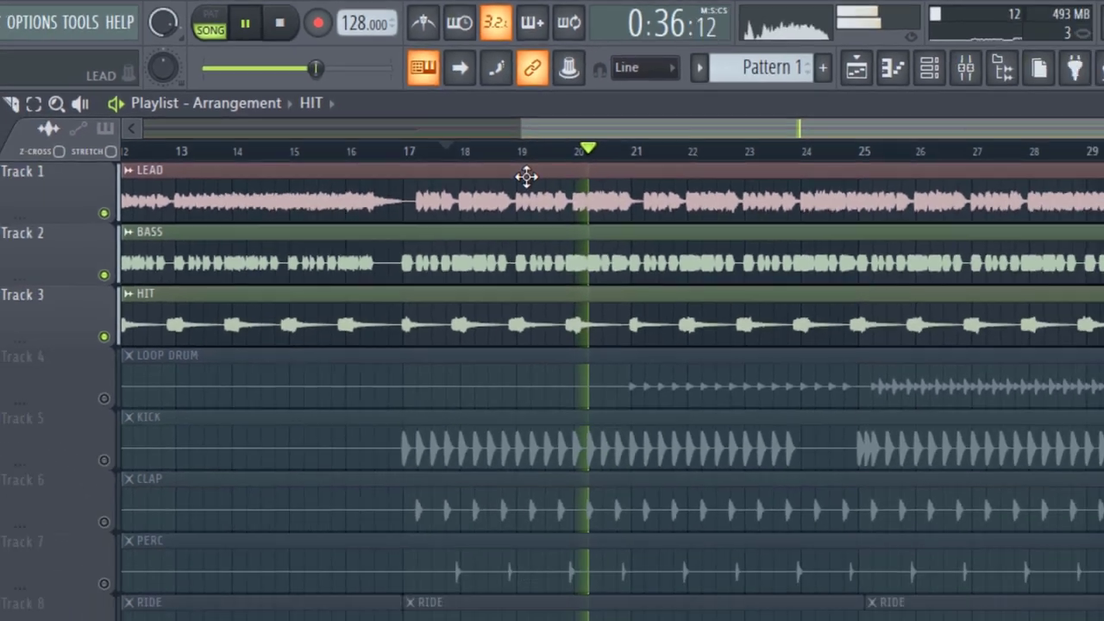
key(space)
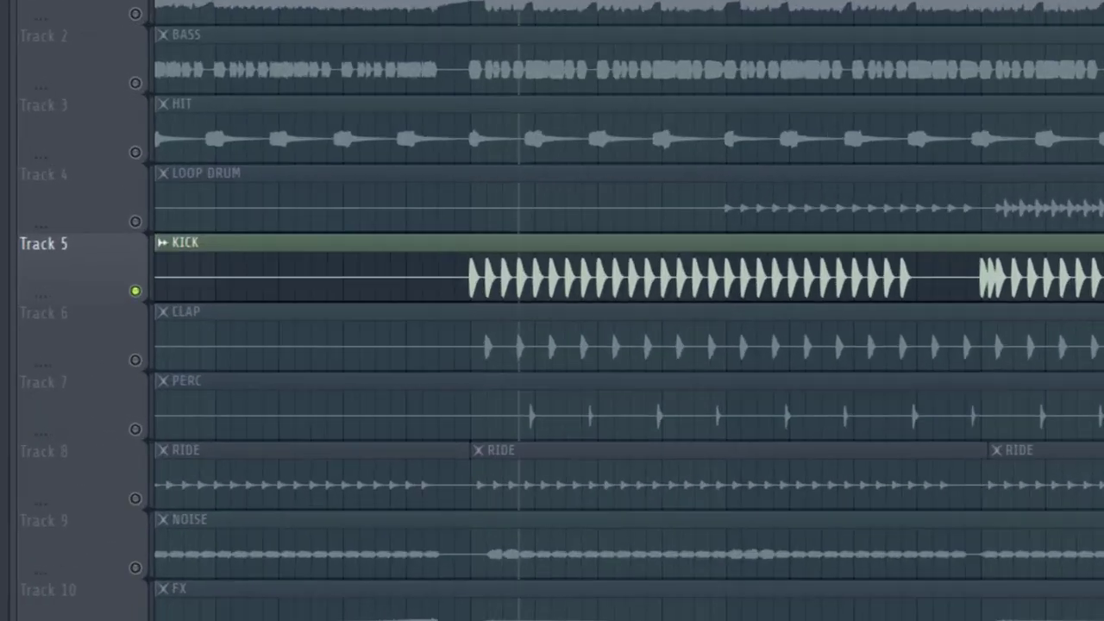
Step: Solo the KICK track and play it from bar 17 to check its stereo width
key(space)
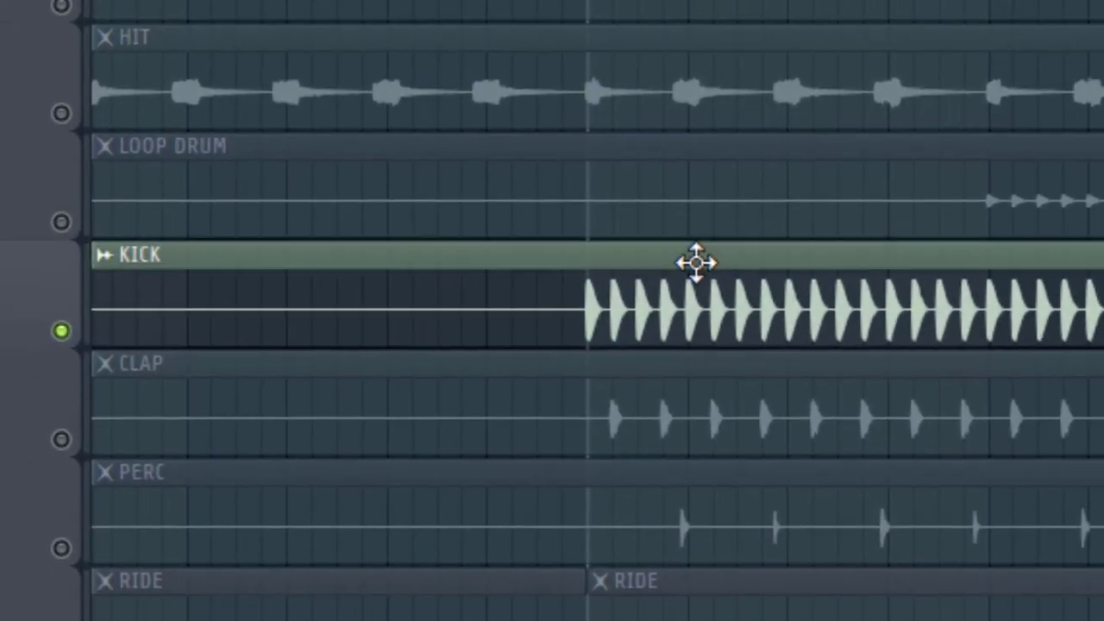
double_click(751, 276)
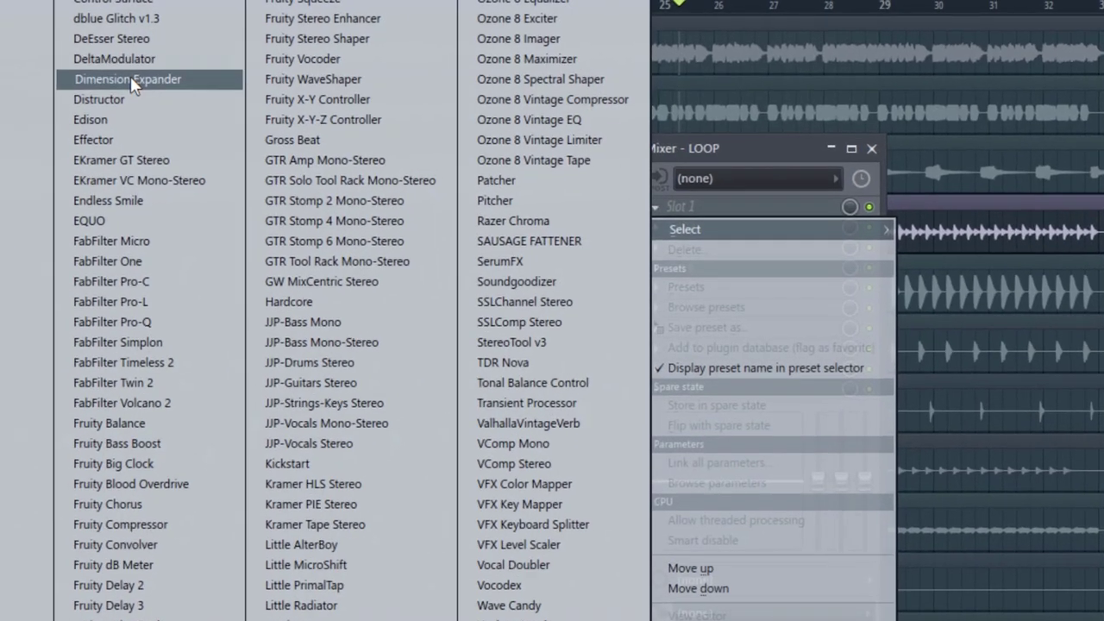
Step: Load Dimension Expander into the first effect slot of the LOOP mixer track and check the loop's stereo image in StereoTool during playback
click(156, 73)
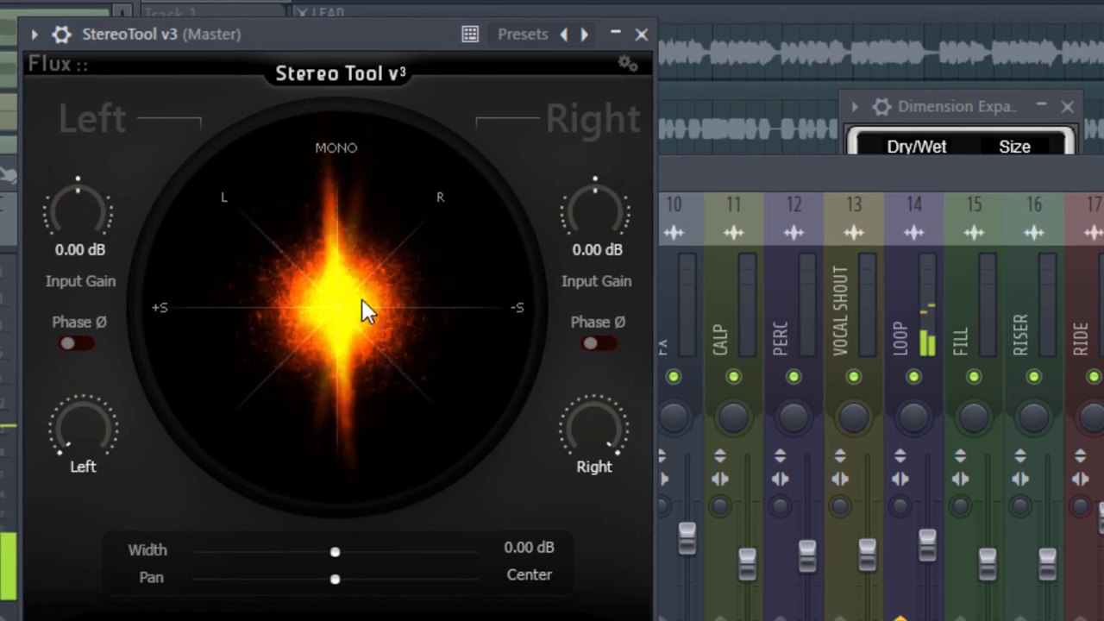
key(space)
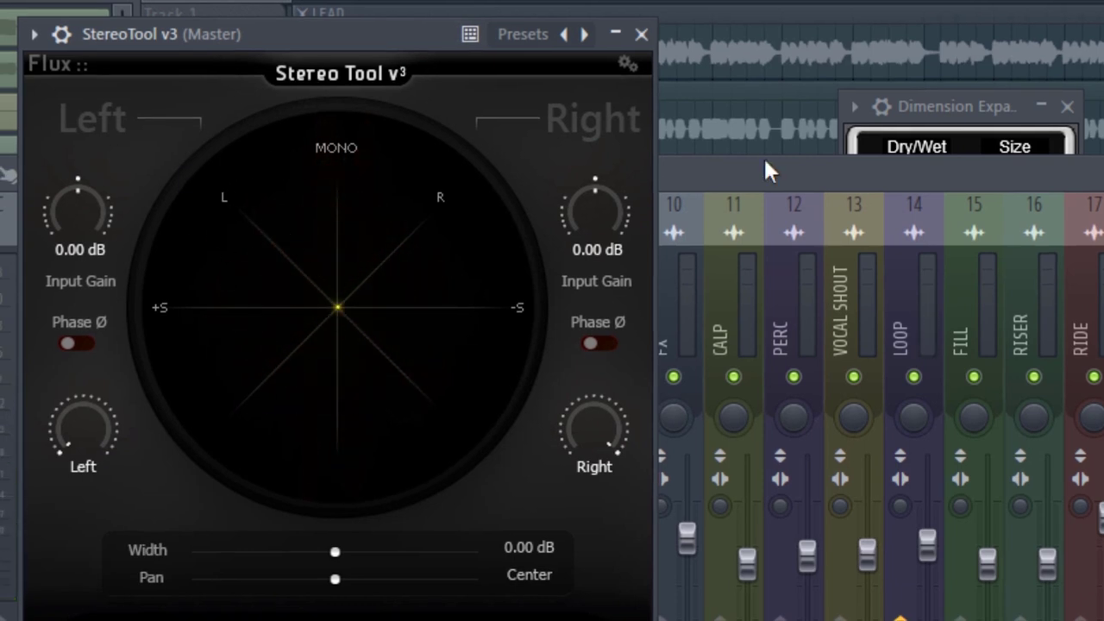
key(space)
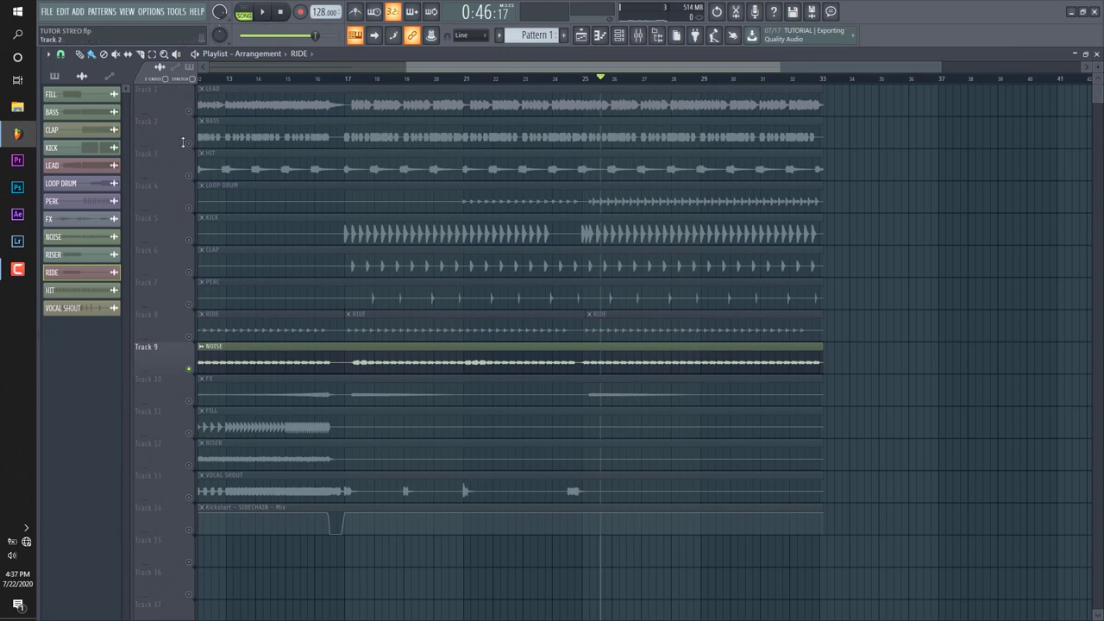
Step: Unmute all playlist tracks and play the full mix from bar 25
right_click(194, 146)
right_click(194, 146)
click(344, 78)
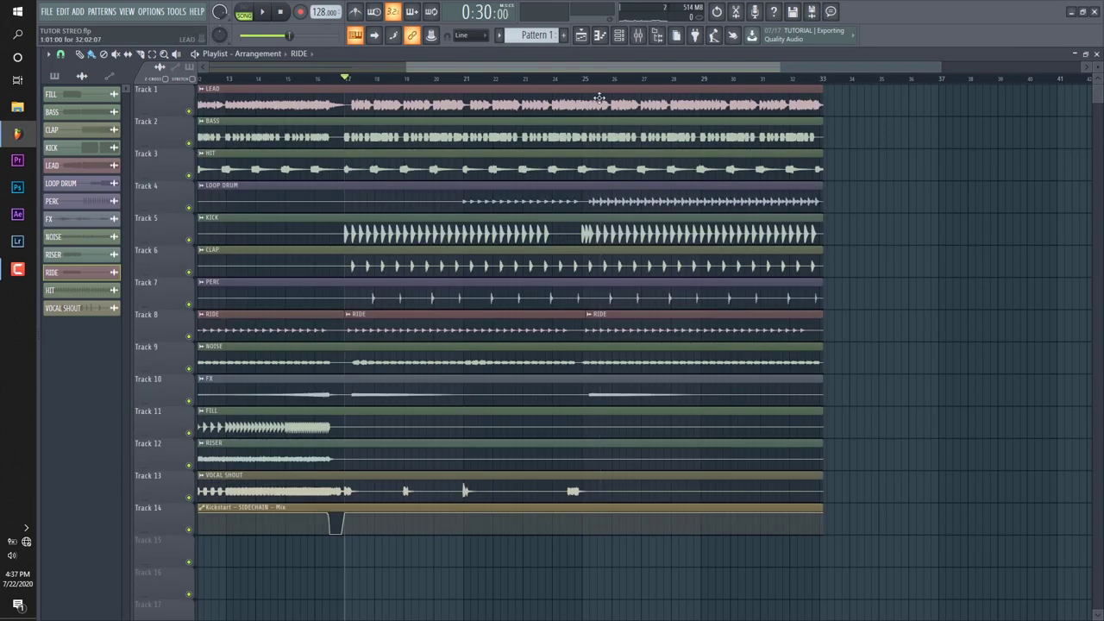
click(586, 80)
key(space)
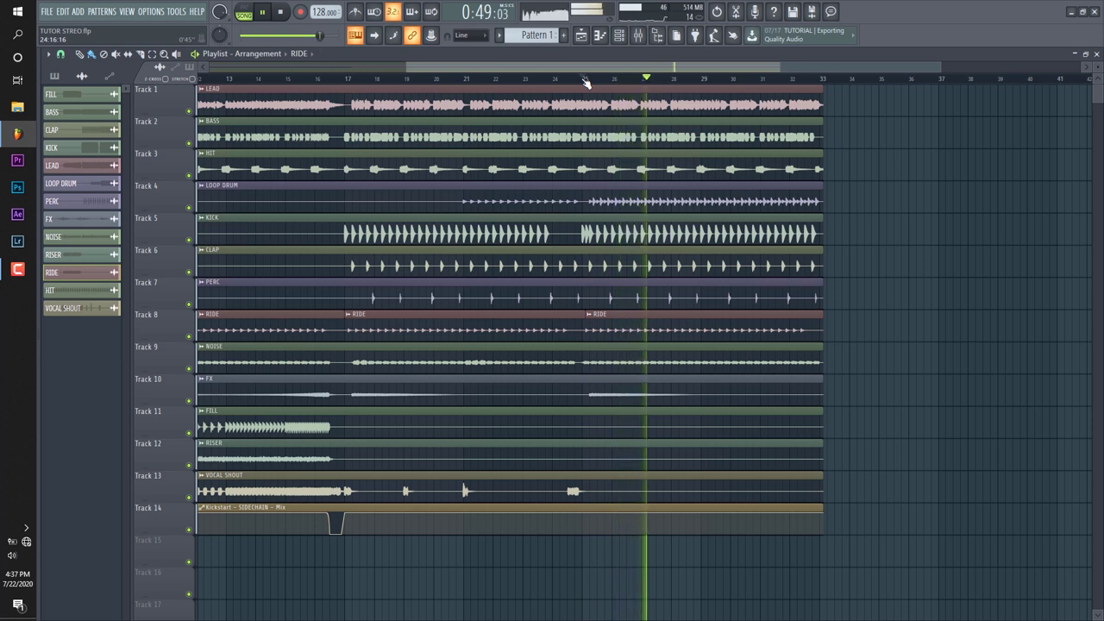
key(space)
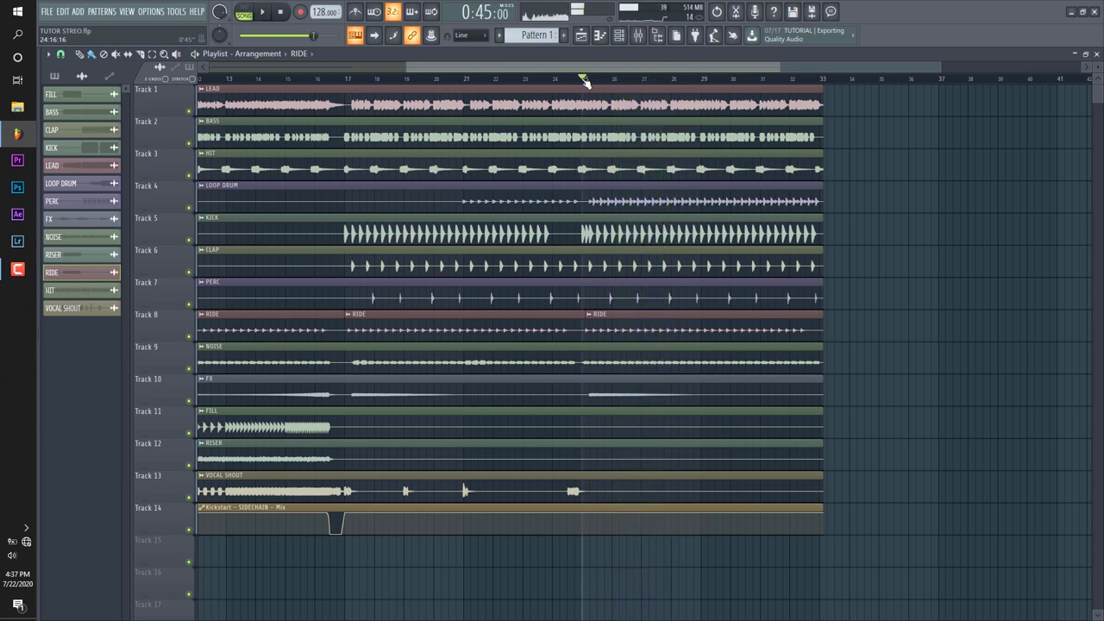
Step: Open the mixer
click(638, 36)
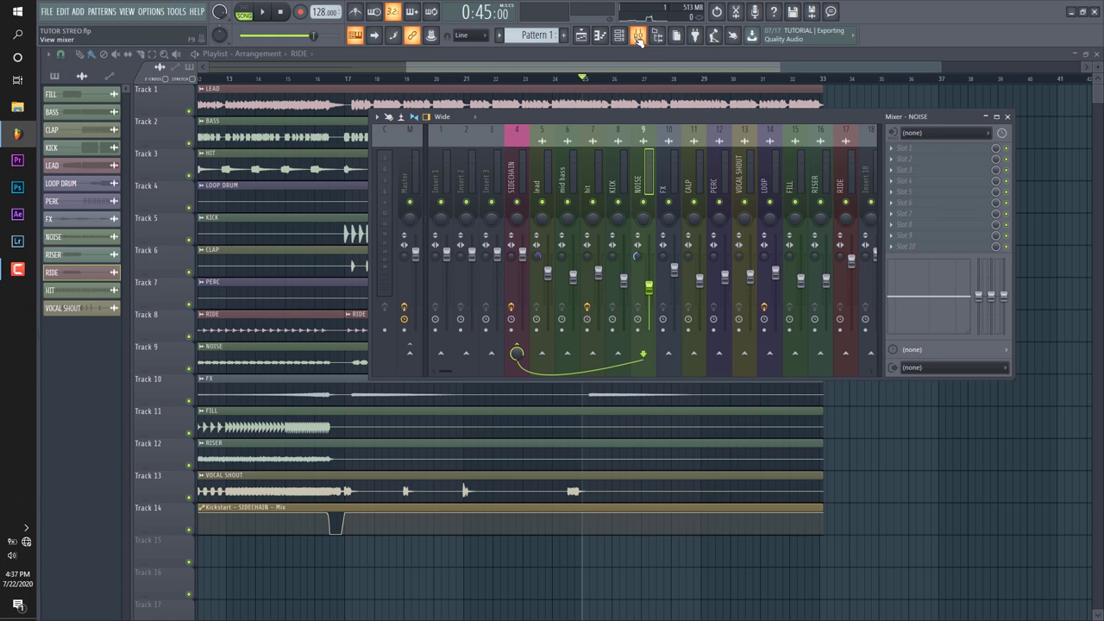